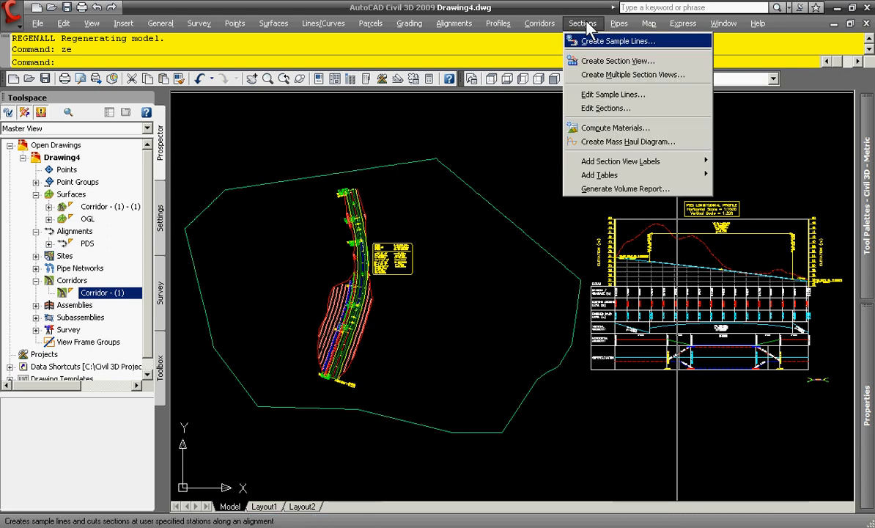
Start a sample line group on alignment PDS and set the Corridor - (1) code set style to All Codes with No Shading.
{"action": "left_click", "coordinate": [595, 43]}
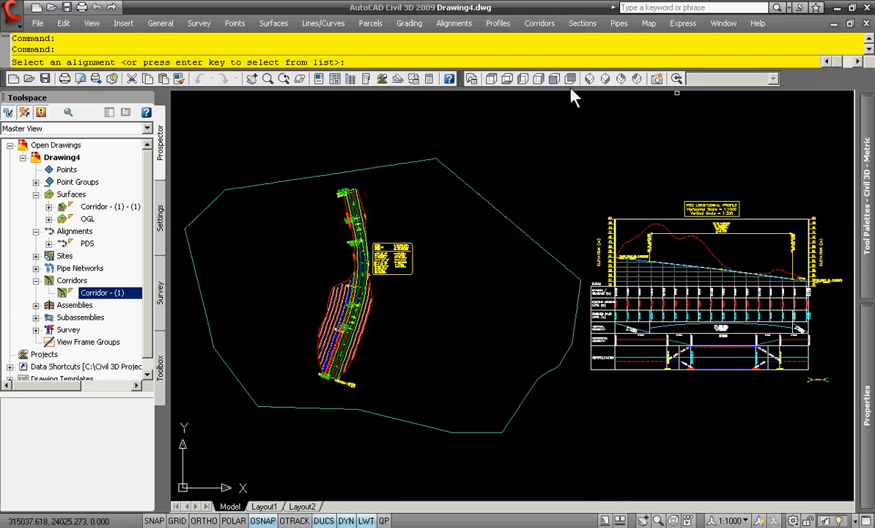
{"action": "key", "text": "Return"}
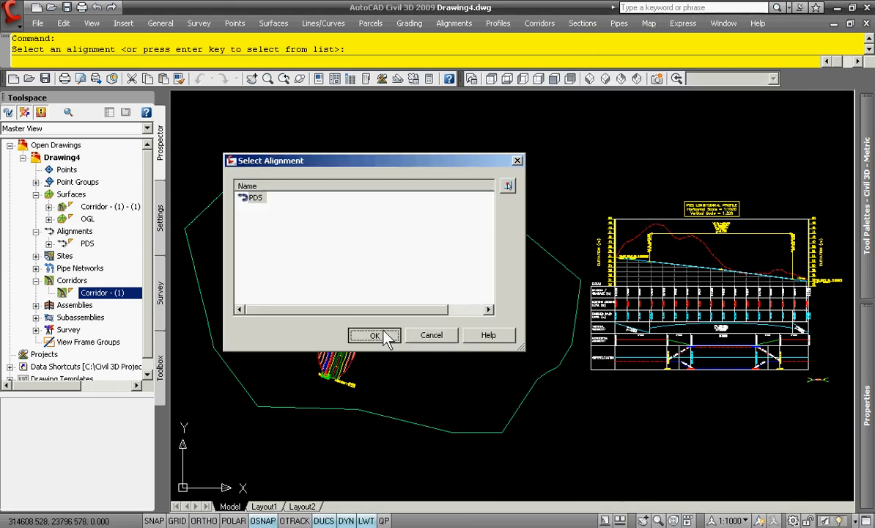
{"action": "left_click", "coordinate": [375, 336]}
{"action": "left_click", "coordinate": [437, 292]}
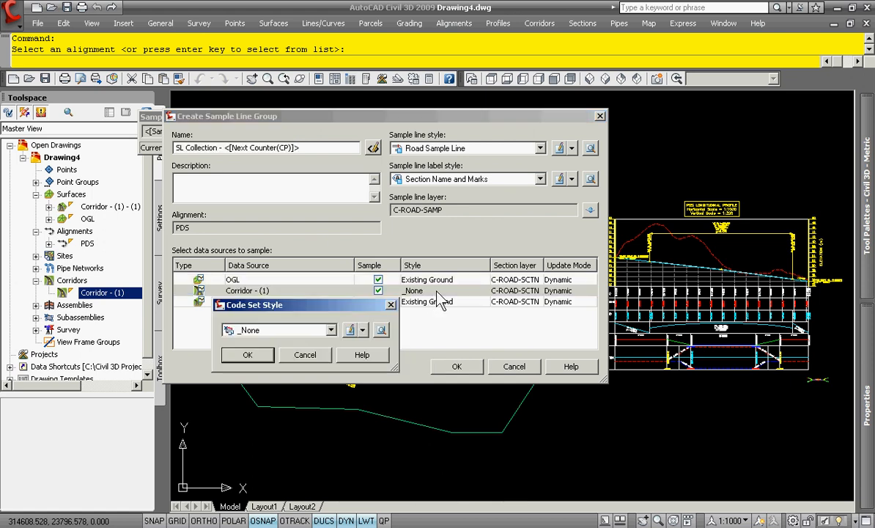
{"action": "left_click", "coordinate": [331, 331]}
{"action": "left_click", "coordinate": [326, 374]}
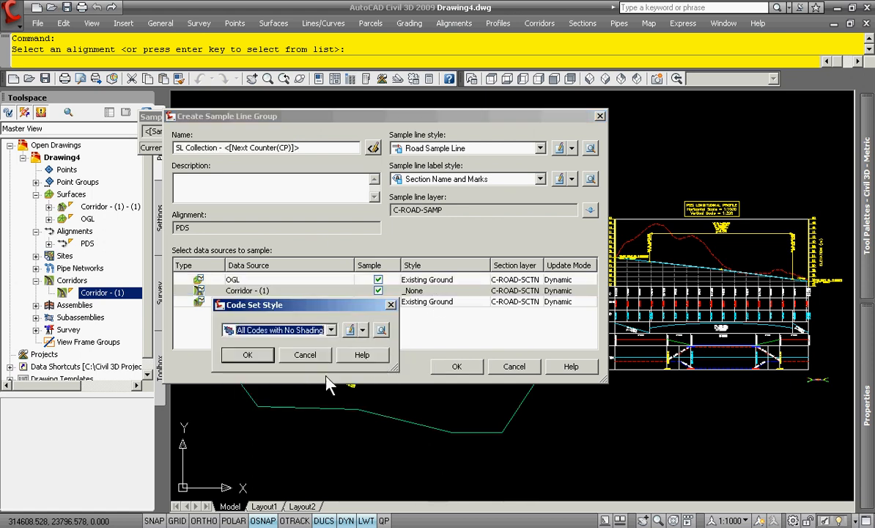
{"action": "left_click", "coordinate": [246, 355]}
Set the corridor surface's section style to Finished Ground and create the sample line group.
{"action": "left_click", "coordinate": [437, 302]}
{"action": "left_click", "coordinate": [326, 330]}
{"action": "left_click", "coordinate": [260, 353]}
{"action": "left_click", "coordinate": [253, 355]}
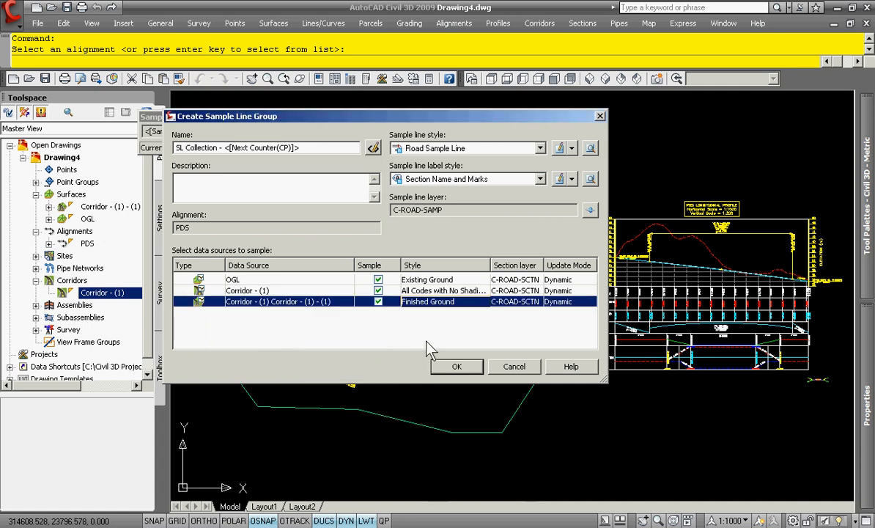
{"action": "left_click", "coordinate": [456, 365]}
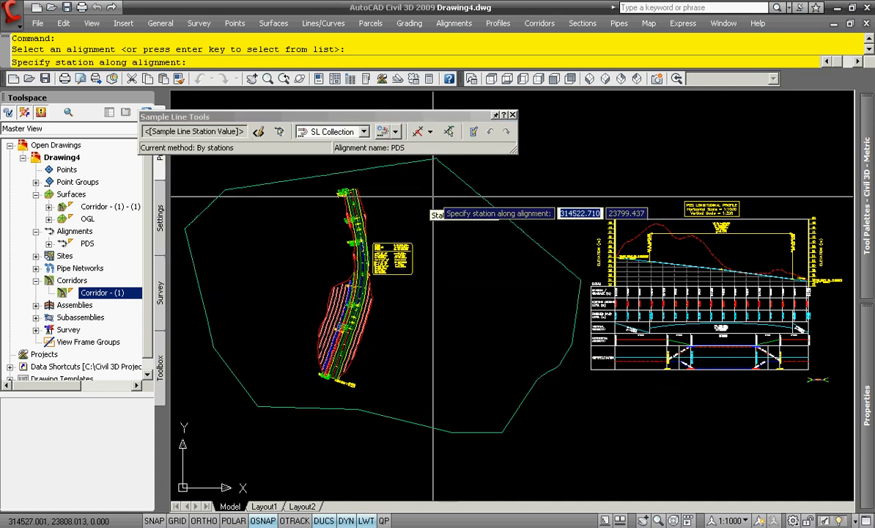
{"action": "left_click", "coordinate": [431, 133]}
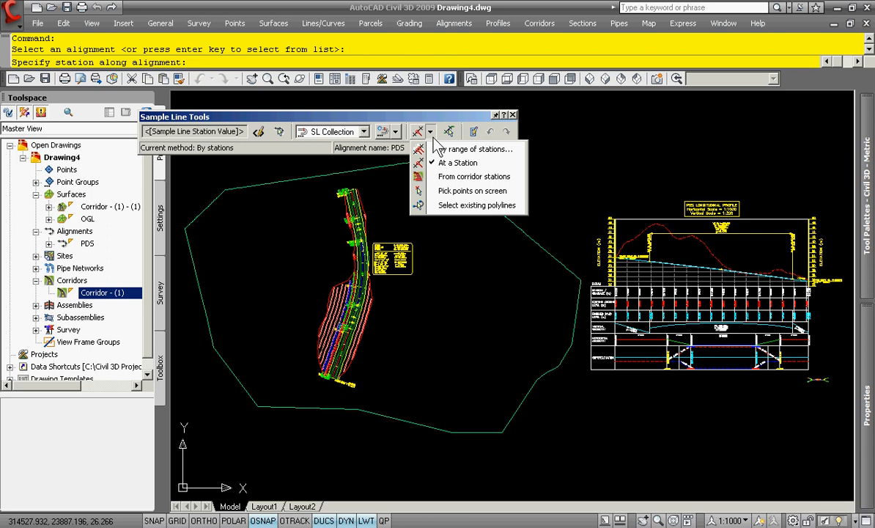
{"action": "left_click", "coordinate": [438, 151]}
{"action": "key", "text": "Escape"}
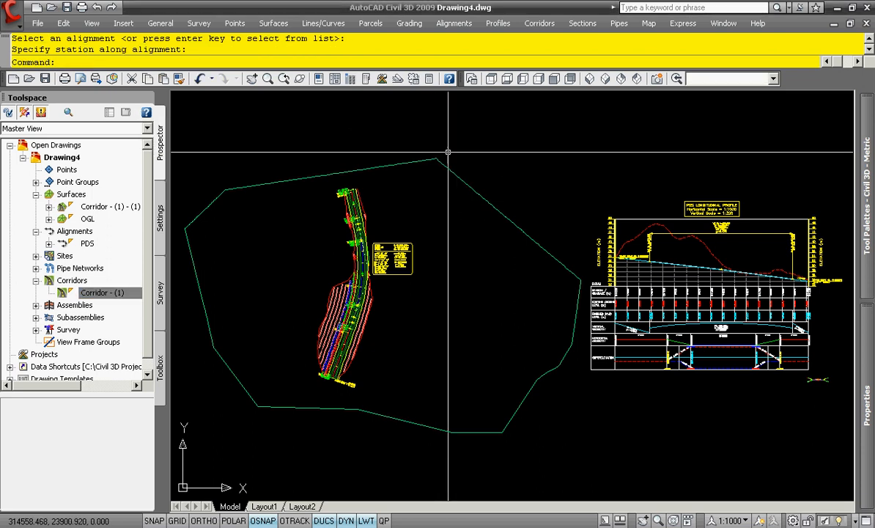
Restart sample line creation on alignment PDS and choose the method by range of stations.
{"action": "left_click", "coordinate": [582, 23]}
{"action": "left_click", "coordinate": [579, 37]}
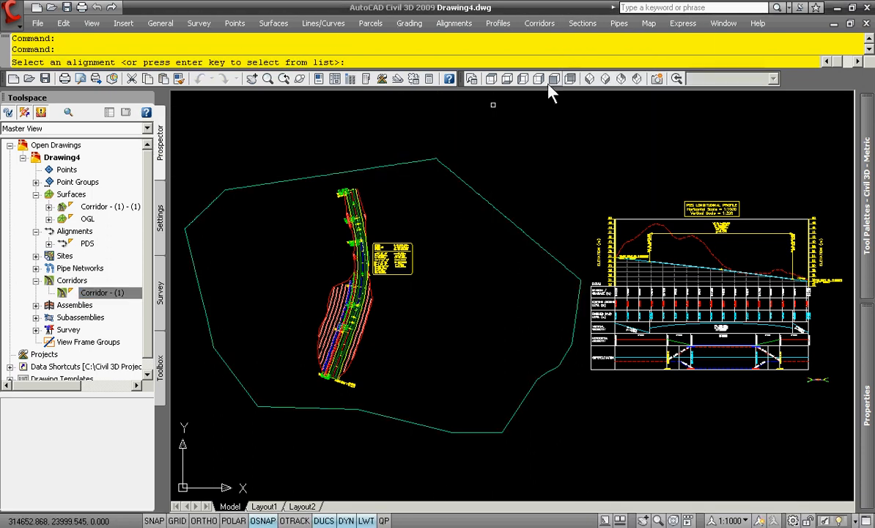
{"action": "key", "text": "Return"}
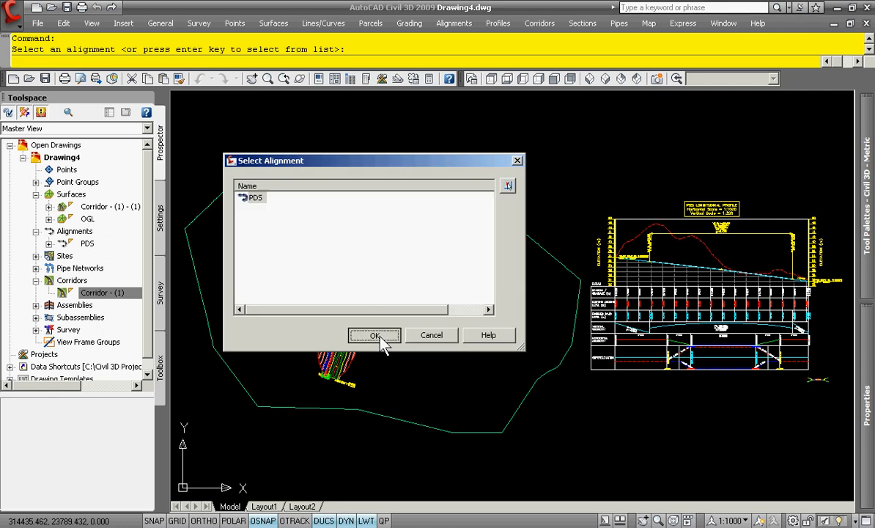
{"action": "left_click", "coordinate": [374, 335]}
{"action": "left_click", "coordinate": [430, 131]}
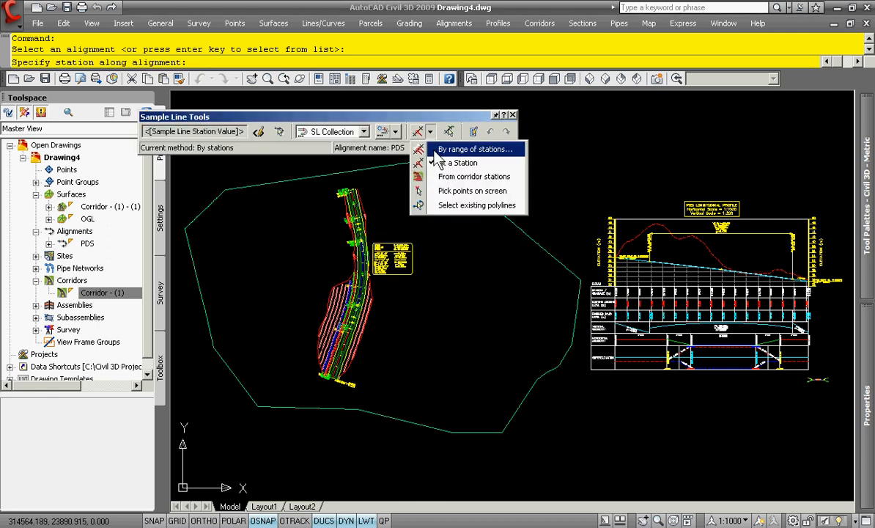
{"action": "left_click", "coordinate": [469, 149]}
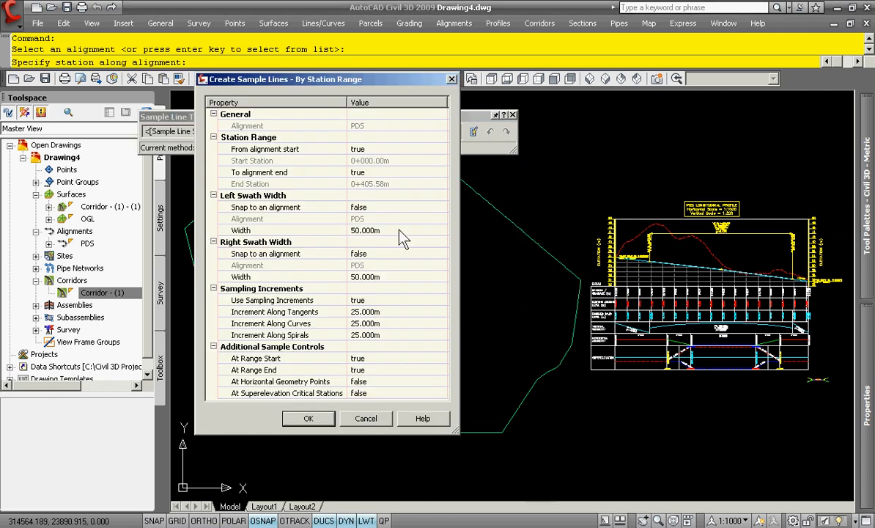
Measure across the widest part of the corridor's left side in the drawing and set the left swath width to 65 m.
{"action": "left_click", "coordinate": [442, 230]}
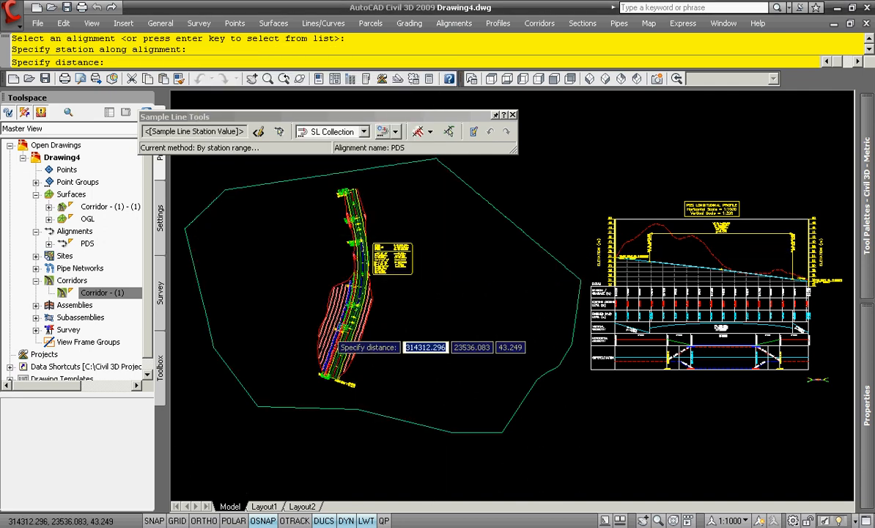
{"action": "scroll", "coordinate": [333, 359], "scroll_direction": "up", "scroll_amount": 5}
{"action": "scroll", "coordinate": [377, 392], "scroll_direction": "down", "scroll_amount": 3}
{"action": "scroll", "coordinate": [388, 378], "scroll_direction": "up", "scroll_amount": 3}
{"action": "left_click", "coordinate": [472, 250]}
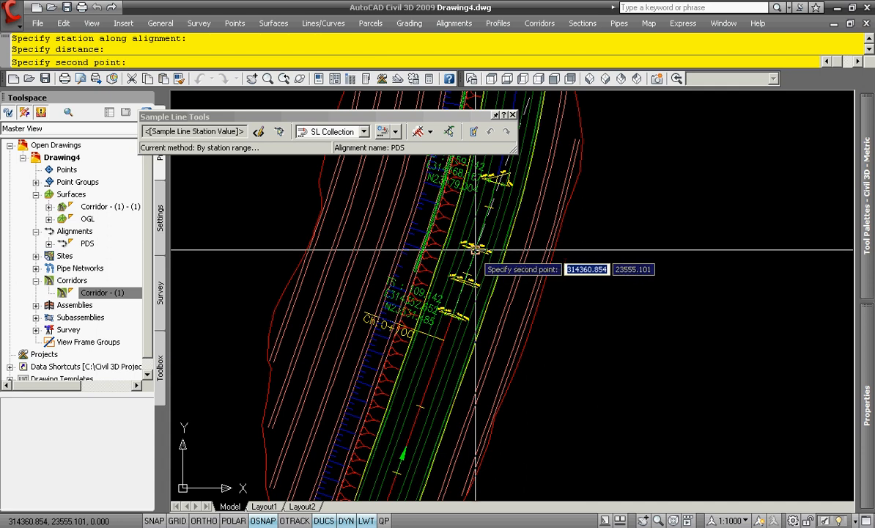
{"action": "left_click", "coordinate": [326, 200]}
{"action": "left_click", "coordinate": [393, 234]}
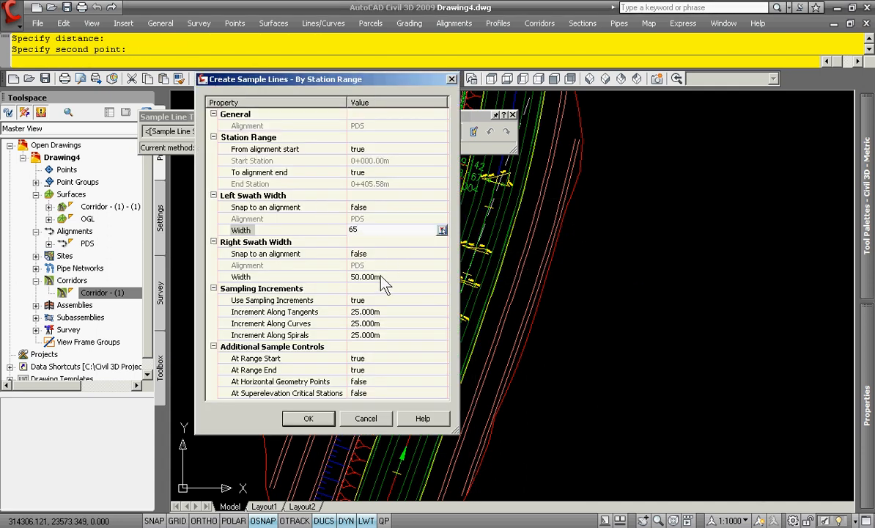
Review the sampling increments along tangents, curves and spirals.
{"action": "left_click", "coordinate": [403, 312]}
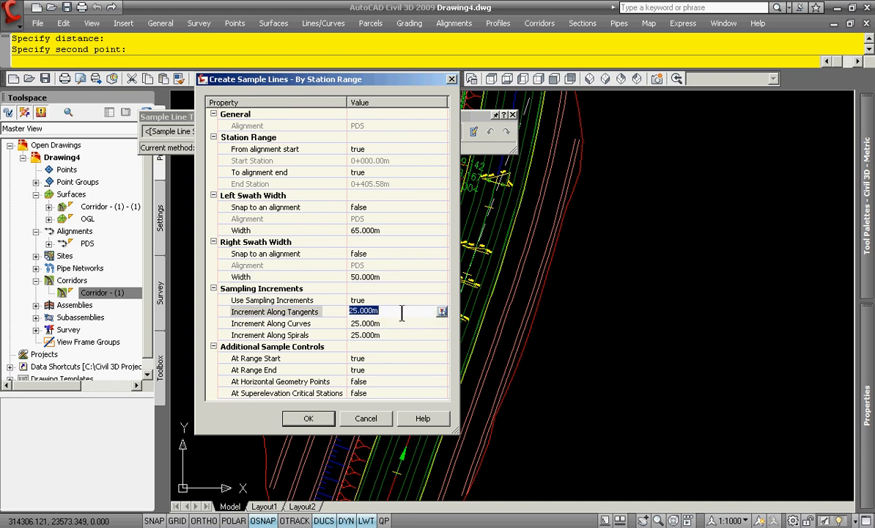
{"action": "left_click", "coordinate": [387, 323]}
{"action": "left_click", "coordinate": [382, 334]}
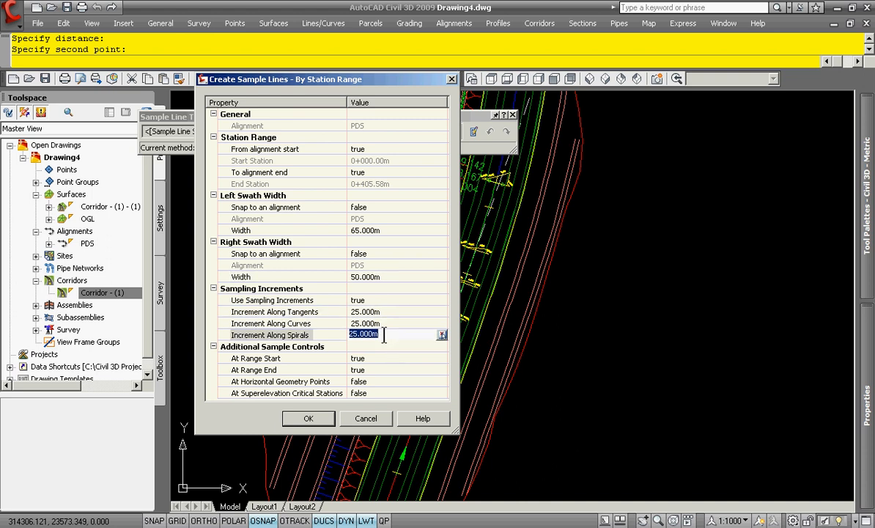
{"action": "left_click", "coordinate": [388, 323]}
{"action": "left_click", "coordinate": [386, 312]}
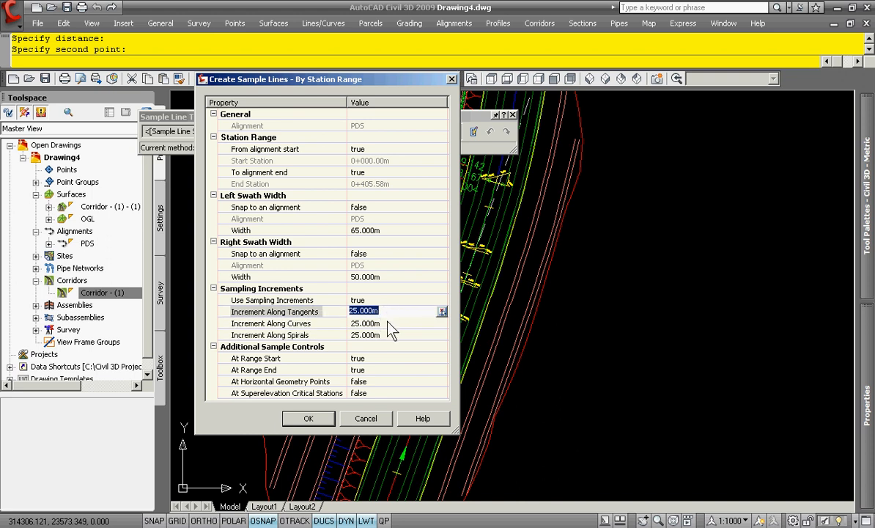
{"action": "left_click", "coordinate": [388, 323]}
{"action": "left_click", "coordinate": [384, 335]}
{"action": "left_click", "coordinate": [388, 324]}
{"action": "left_click", "coordinate": [389, 311]}
{"action": "left_click", "coordinate": [391, 323]}
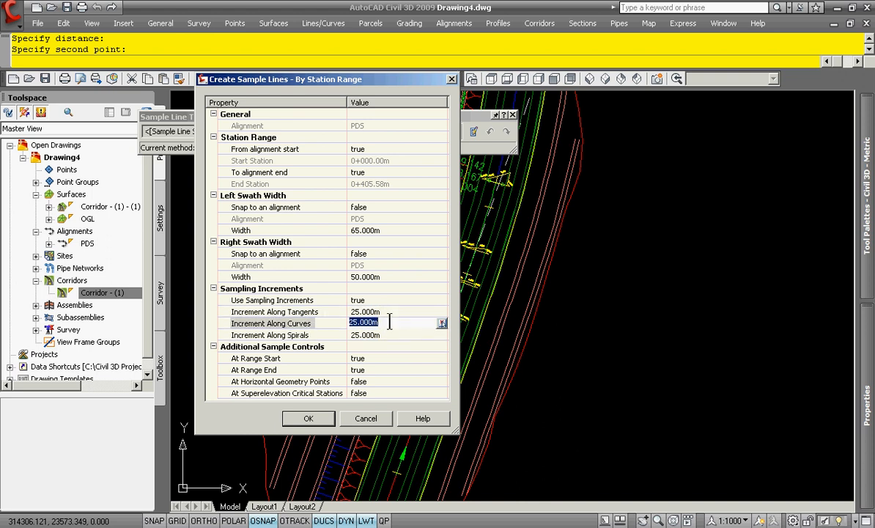
{"action": "left_click", "coordinate": [387, 312]}
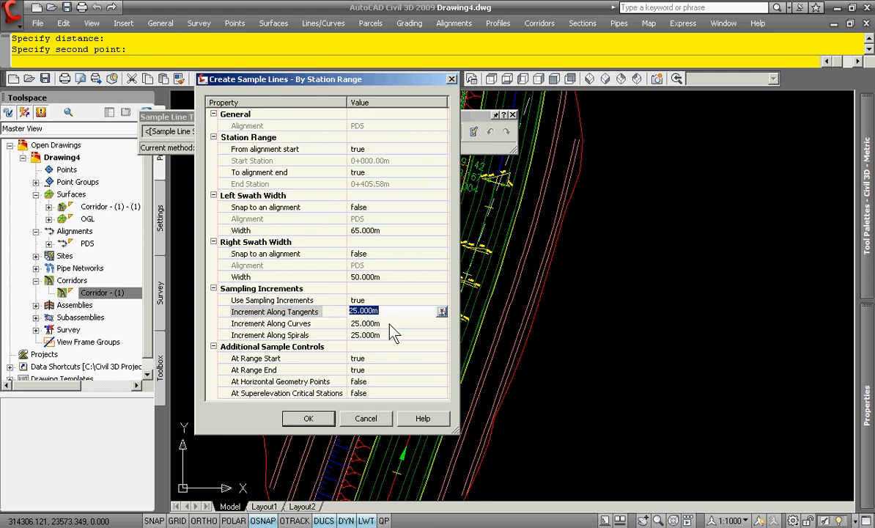
Generate the sample lines over the full alignment range and finish the sample line command.
{"action": "left_click", "coordinate": [308, 417]}
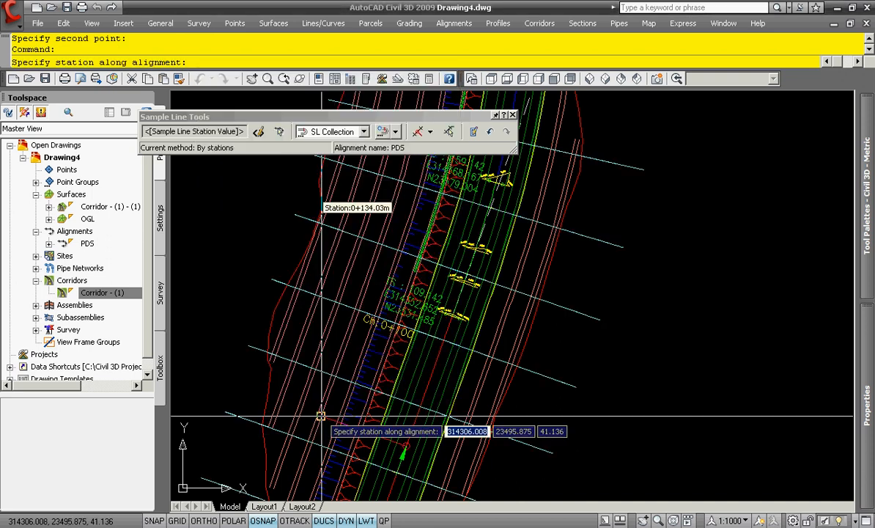
{"action": "key", "text": "Return"}
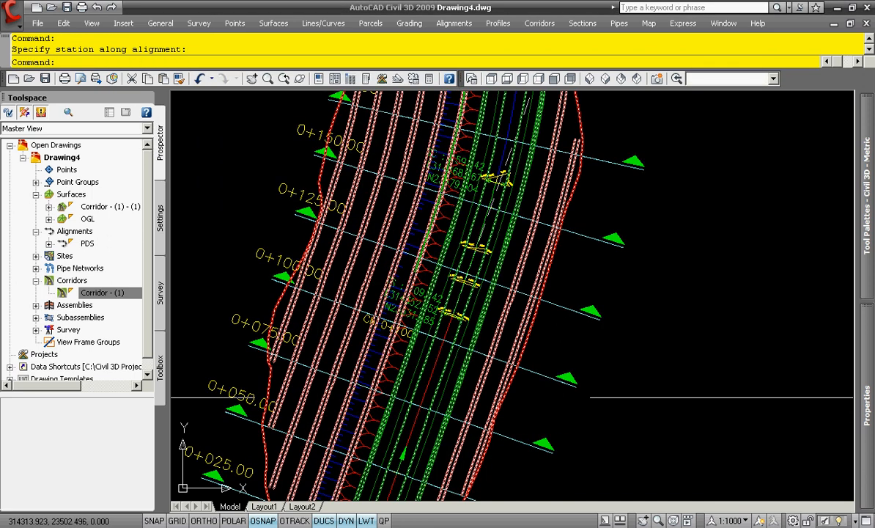
Examine the labelled sample lines along the whole length of the corridor.
{"action": "scroll", "coordinate": [513, 389], "scroll_direction": "down", "scroll_amount": 3}
{"action": "scroll", "coordinate": [339, 189], "scroll_direction": "up", "scroll_amount": 6}
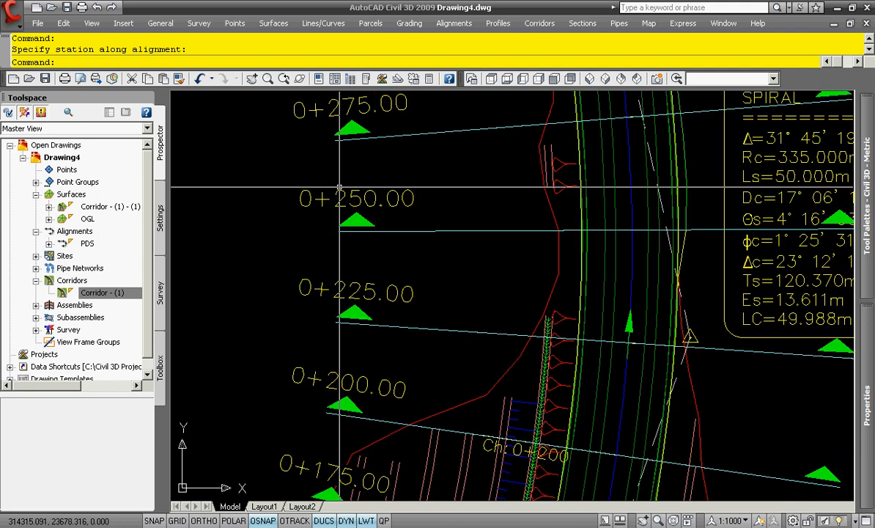
{"action": "middle_click_drag", "start_coordinate": [430, 183], "coordinate": [422, 382]}
{"action": "middle_click_drag", "start_coordinate": [401, 176], "coordinate": [411, 355]}
{"action": "middle_click_drag", "start_coordinate": [387, 234], "coordinate": [443, 353]}
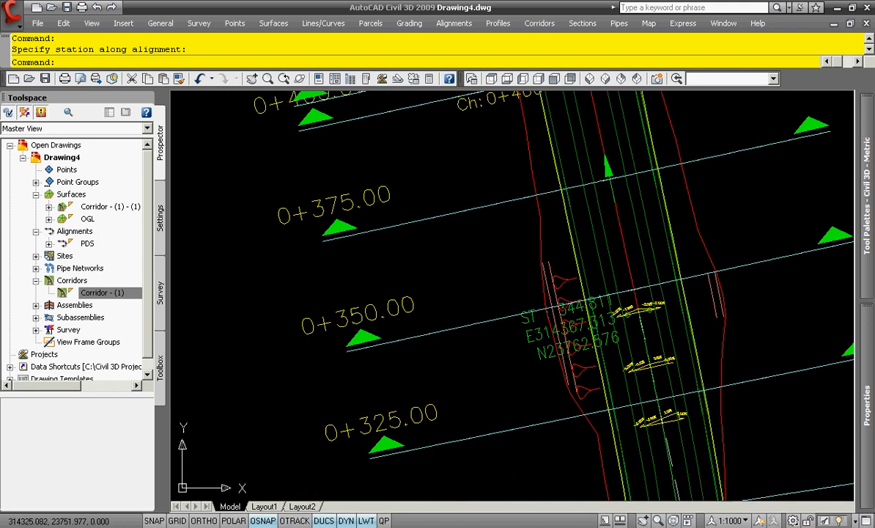
{"action": "scroll", "coordinate": [351, 242], "scroll_direction": "down", "scroll_amount": 2}
{"action": "scroll", "coordinate": [560, 302], "scroll_direction": "down", "scroll_amount": 6}
{"action": "middle_click_drag", "start_coordinate": [667, 356], "coordinate": [615, 358]}
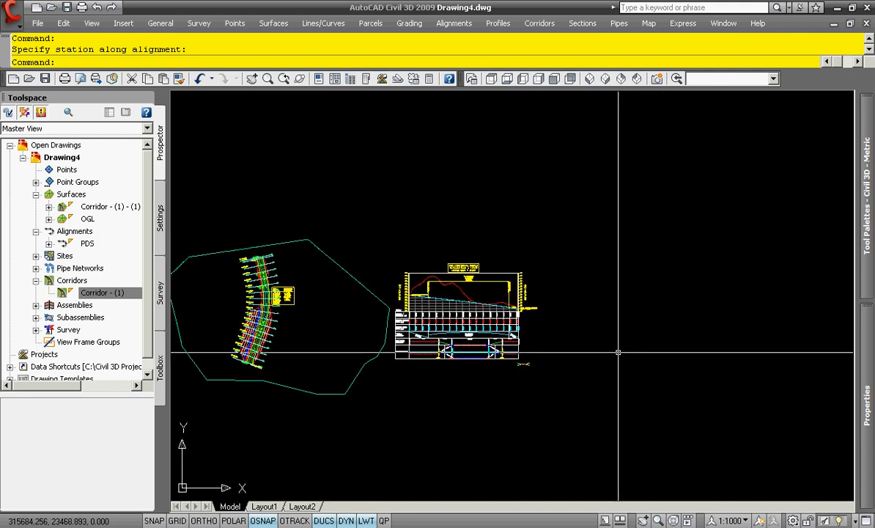
Start computing materials for the sample line group with the Cut and Fill criteria and map both EG surfaces to OGL.
{"action": "left_click", "coordinate": [592, 28]}
{"action": "left_click", "coordinate": [619, 129]}
{"action": "left_click", "coordinate": [309, 295]}
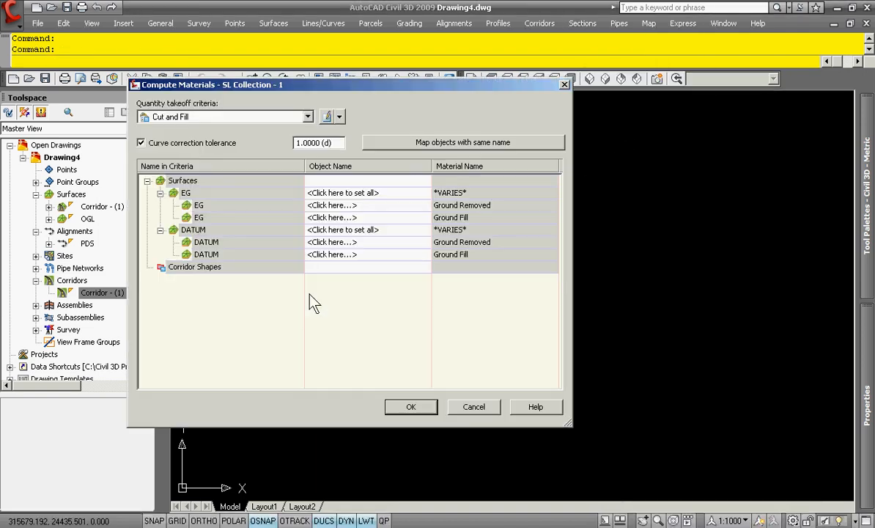
{"action": "left_click", "coordinate": [362, 192]}
{"action": "left_click", "coordinate": [357, 206]}
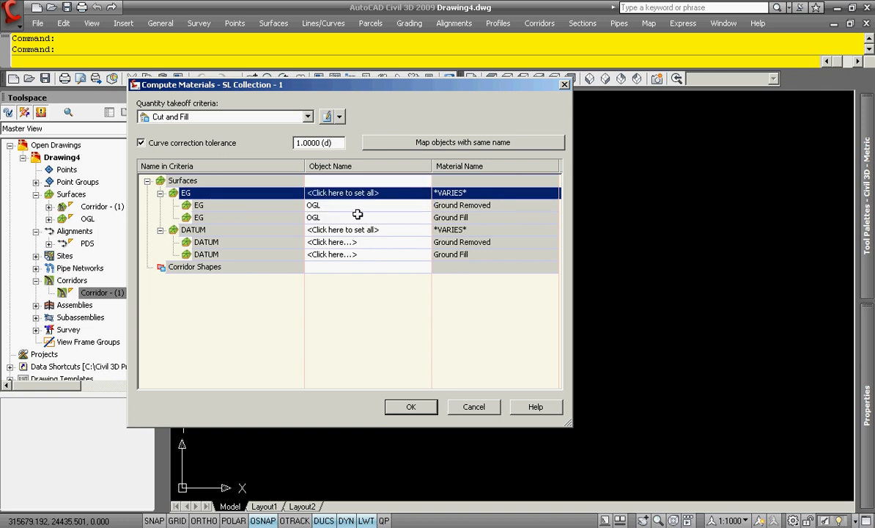
Map both DATUM surfaces to the corridor surface Corridor - (1) Corridor - (1) - (1) and compute the materials.
{"action": "left_click", "coordinate": [359, 230]}
{"action": "left_click", "coordinate": [356, 252]}
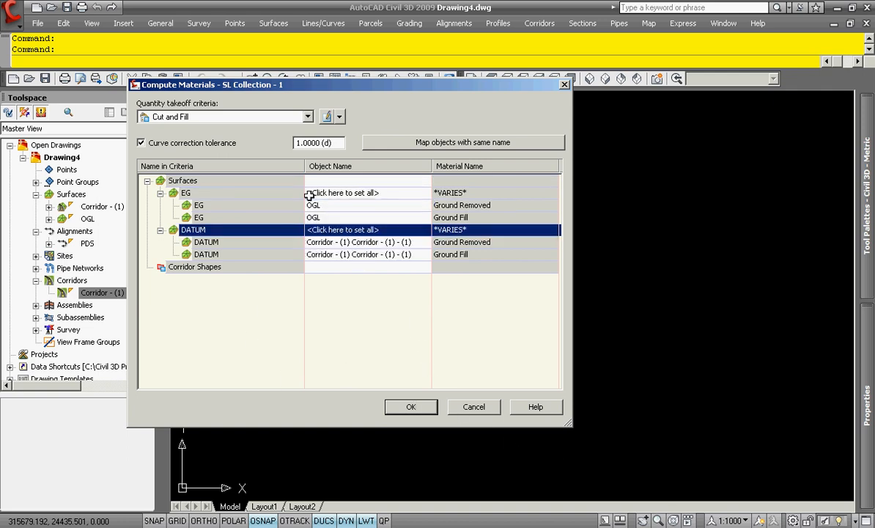
{"action": "left_click", "coordinate": [409, 407]}
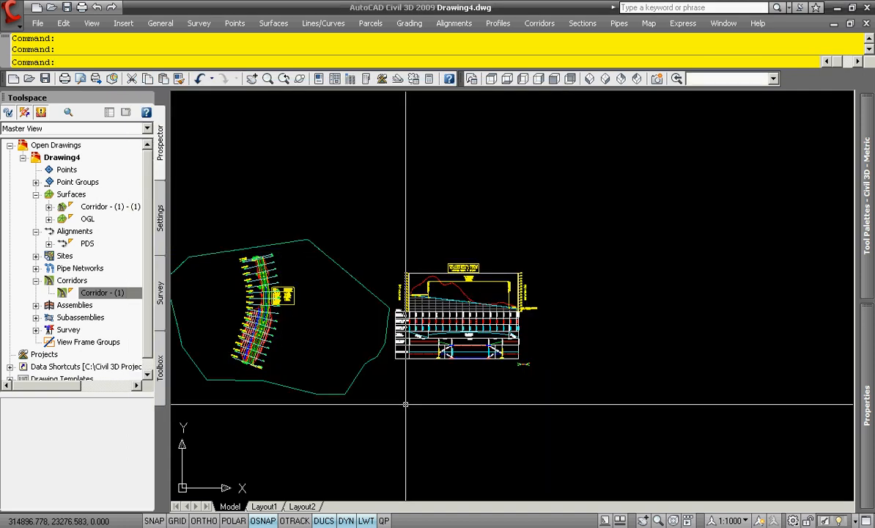
Generate the volume report for the sample line group and open it in the browser.
{"action": "left_click", "coordinate": [588, 28]}
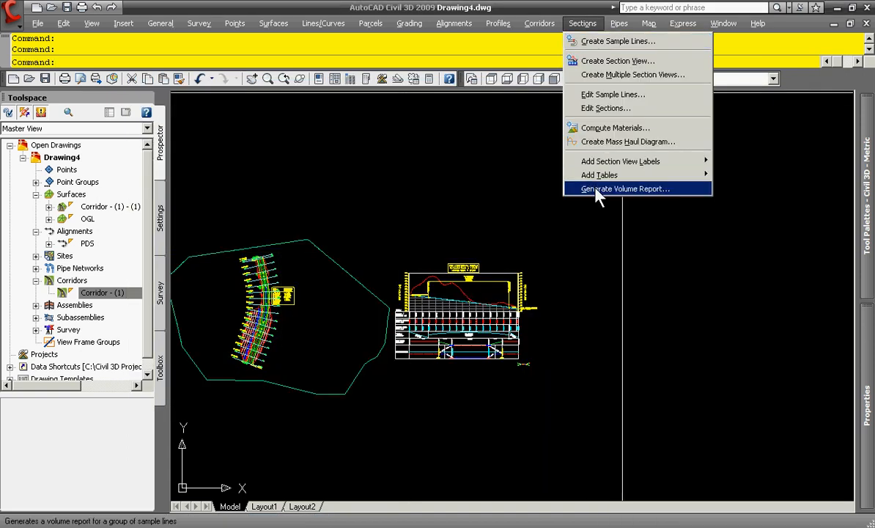
{"action": "left_click", "coordinate": [597, 189]}
{"action": "left_click", "coordinate": [396, 363]}
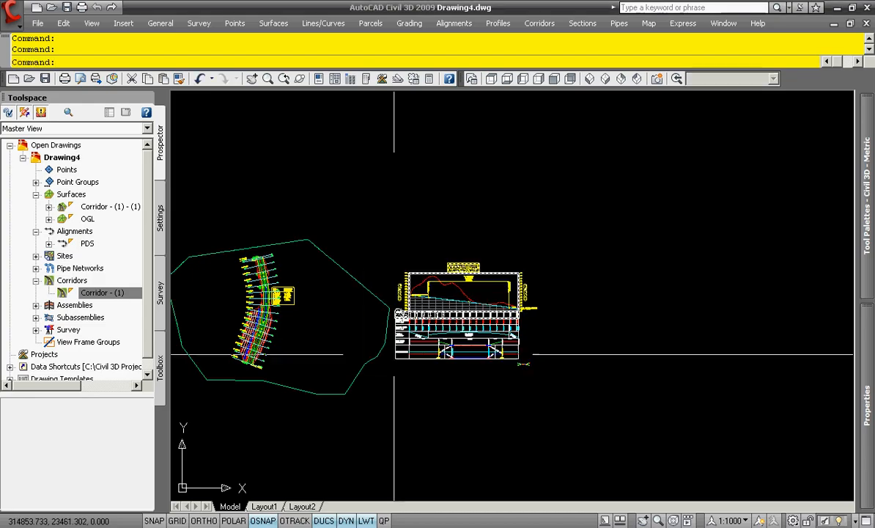
{"action": "left_click", "coordinate": [447, 296]}
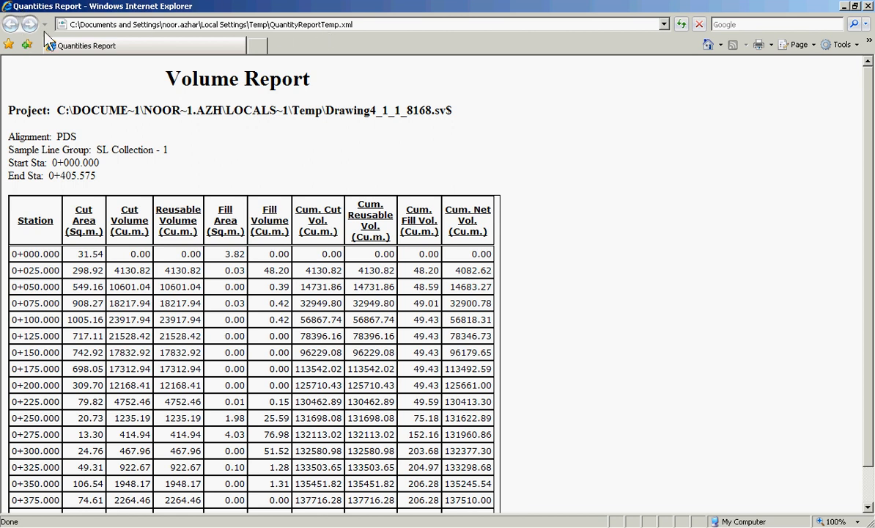
Copy the whole volume table from the report, from the header row to station 0+405.575, and clear the selection.
{"action": "scroll", "coordinate": [253, 247], "scroll_direction": "down", "scroll_amount": 1}
{"action": "left_click_drag", "start_coordinate": [16, 165], "coordinate": [496, 513]}
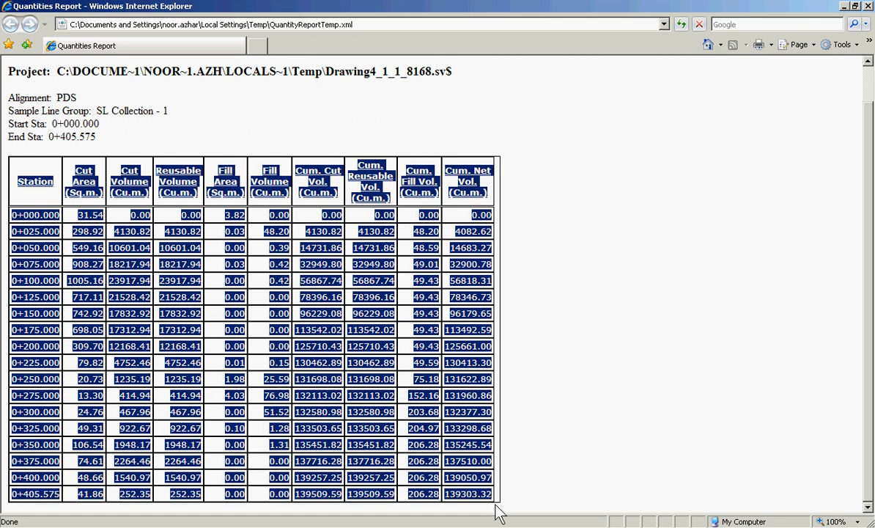
{"action": "right_click", "coordinate": [405, 332]}
{"action": "left_click", "coordinate": [458, 350]}
{"action": "left_click", "coordinate": [433, 296]}
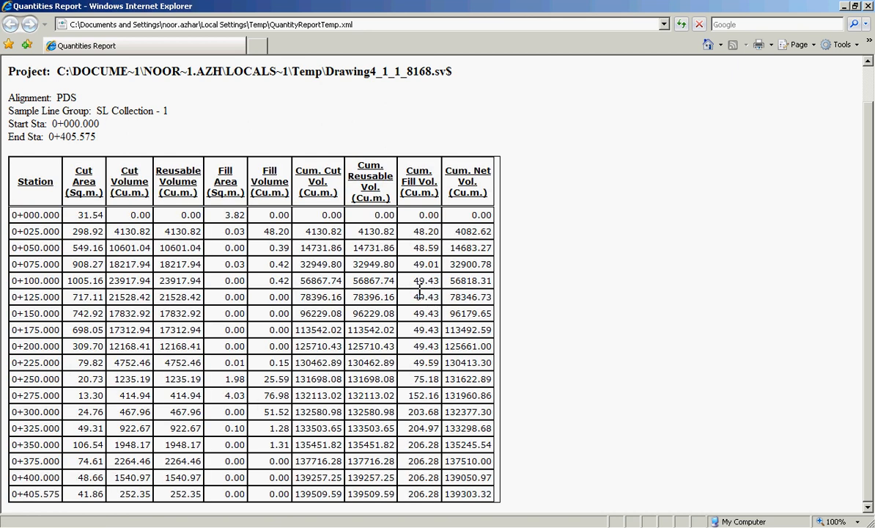
{"action": "scroll", "coordinate": [415, 280], "scroll_direction": "up", "scroll_amount": 1}
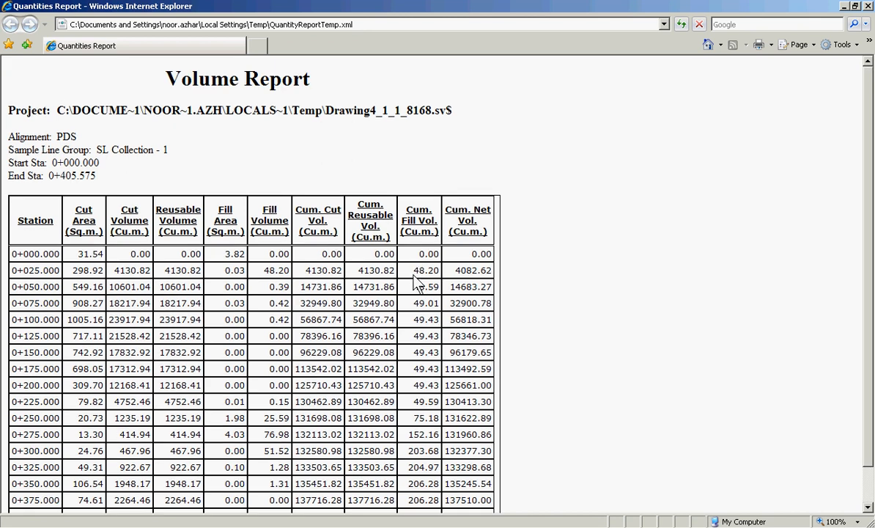
Close the volume report and start creating multiple section views for PDS and SL Collection - 1, keeping the defaults up to the data bands.
{"action": "left_click", "coordinate": [868, 7]}
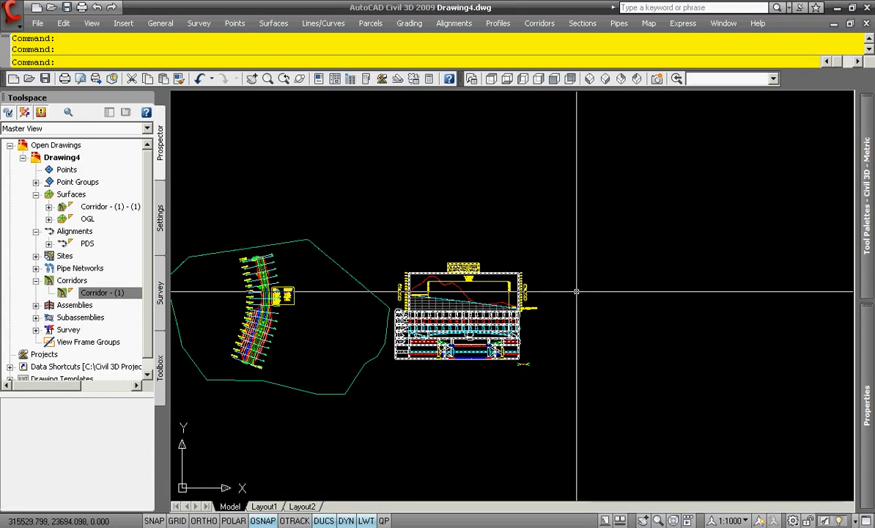
{"action": "scroll", "coordinate": [573, 320], "scroll_direction": "up", "scroll_amount": 2}
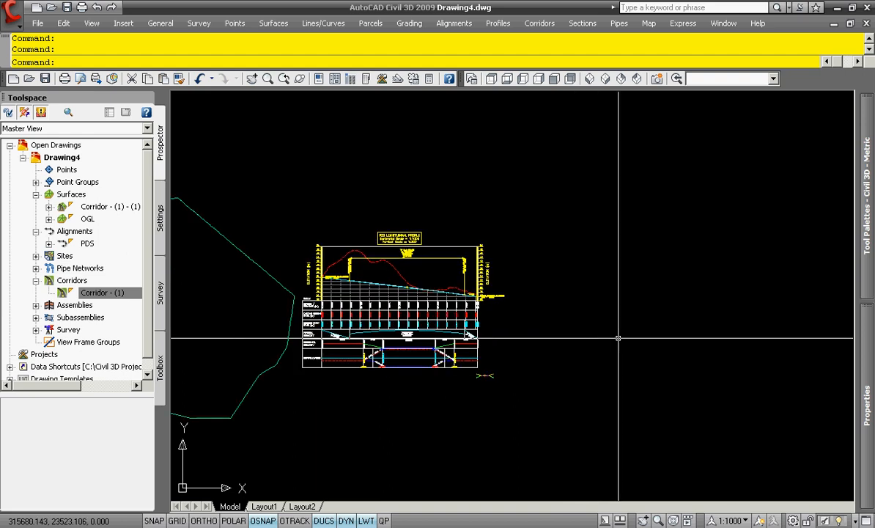
{"action": "left_click", "coordinate": [586, 25]}
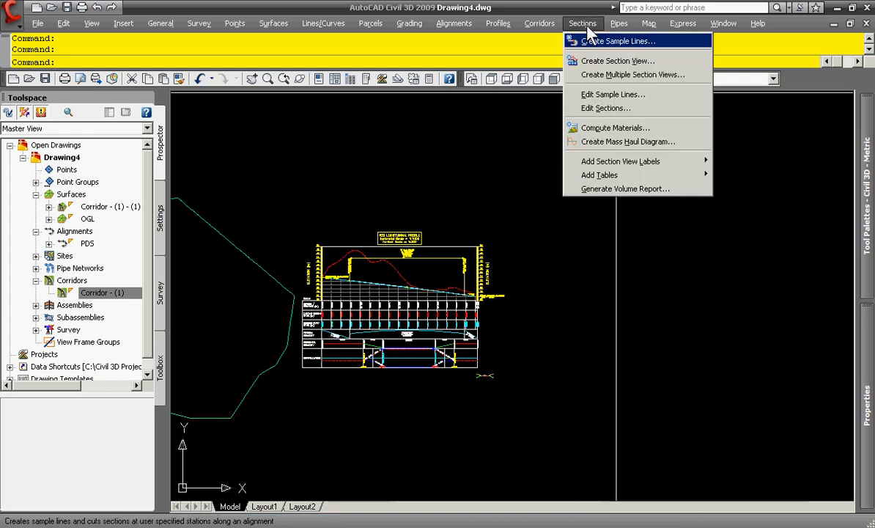
{"action": "left_click", "coordinate": [645, 76]}
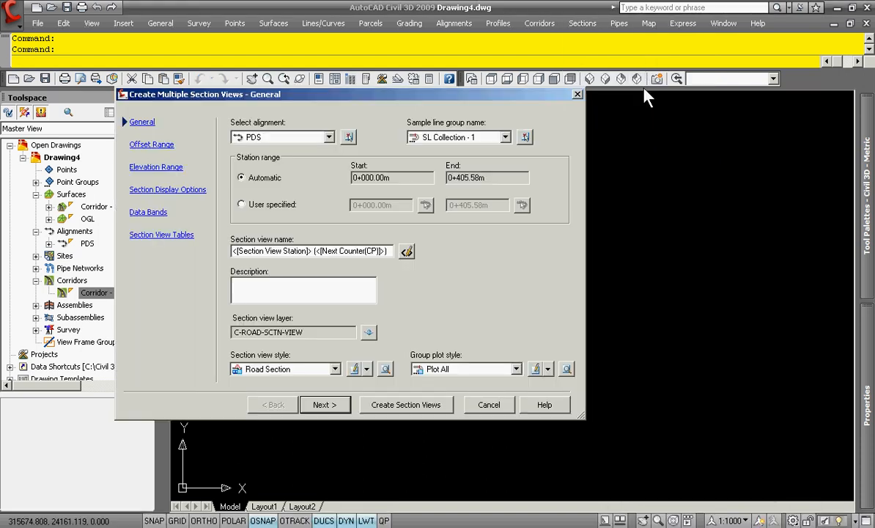
{"action": "left_click", "coordinate": [325, 404]}
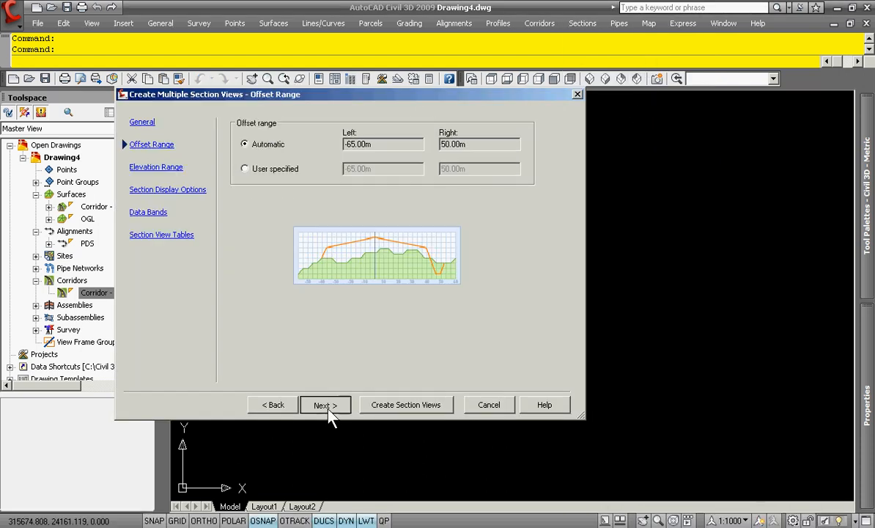
{"action": "left_click", "coordinate": [325, 404]}
{"action": "left_click", "coordinate": [326, 404]}
{"action": "left_click", "coordinate": [326, 405]}
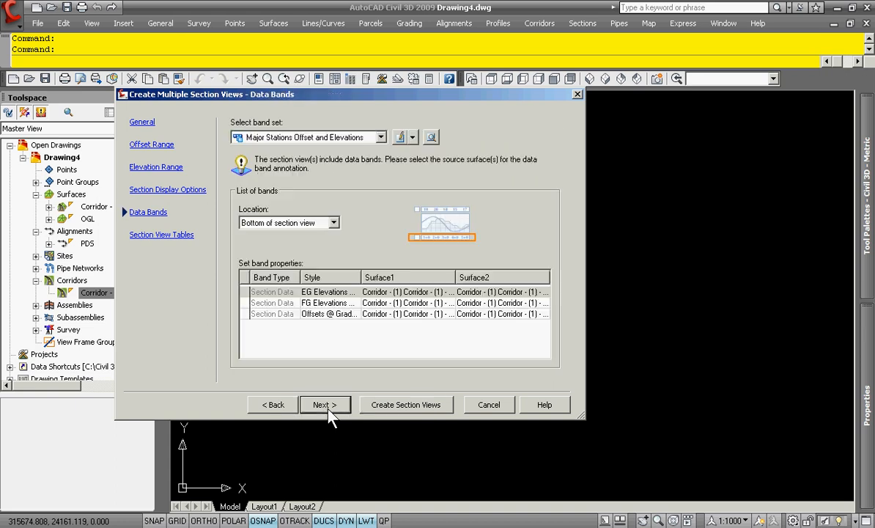
Set both Surface1 and Surface2 of the EG Elevations data band to OGL.
{"action": "left_click", "coordinate": [412, 294]}
{"action": "left_click", "coordinate": [412, 294]}
{"action": "left_click", "coordinate": [411, 315]}
{"action": "left_click", "coordinate": [469, 293]}
{"action": "left_click", "coordinate": [469, 294]}
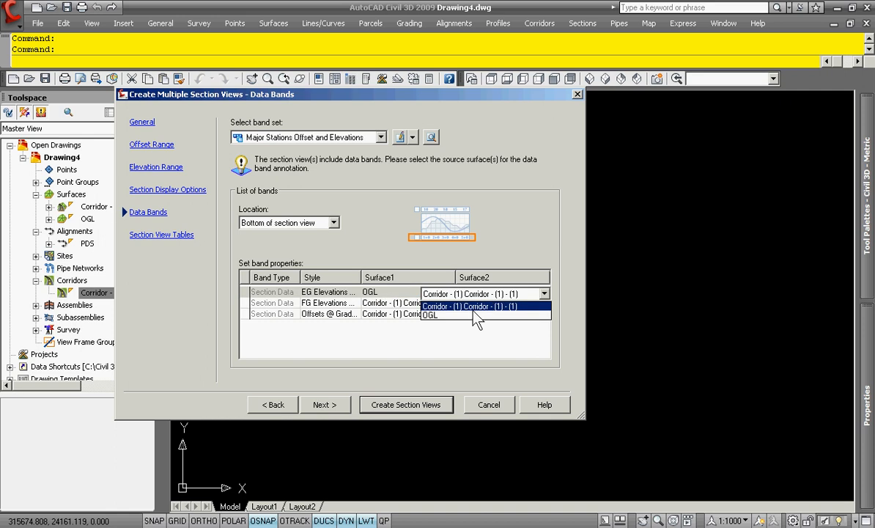
{"action": "left_click", "coordinate": [480, 315]}
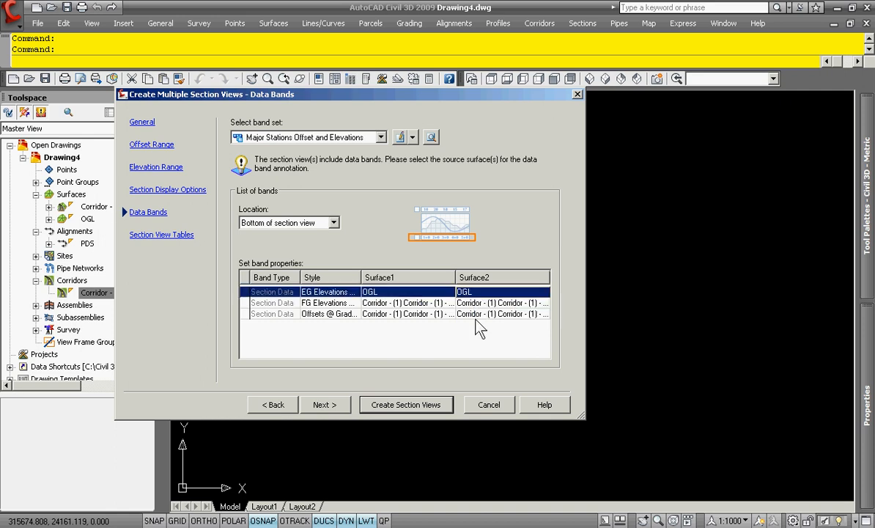
Add a Total Volume table to the section views and place the views in the empty area beside the longitudinal profile.
{"action": "left_click", "coordinate": [323, 405]}
{"action": "left_click", "coordinate": [536, 163]}
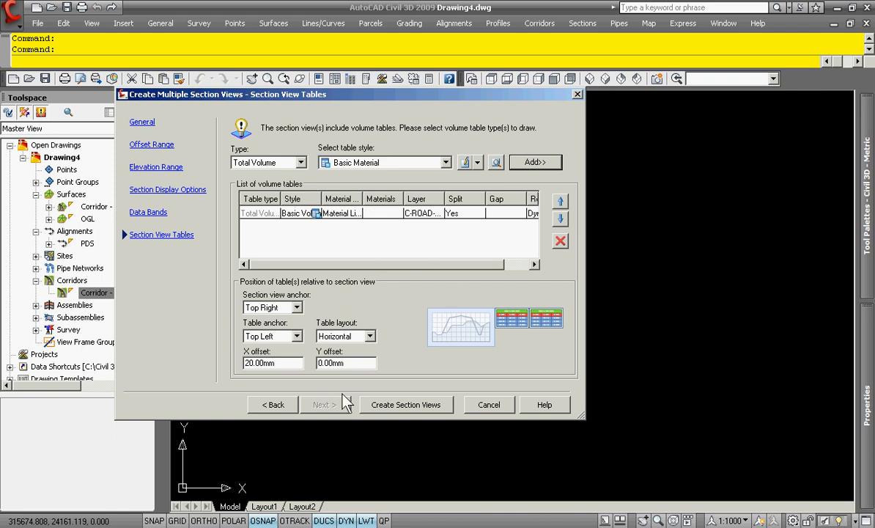
{"action": "left_click", "coordinate": [400, 408]}
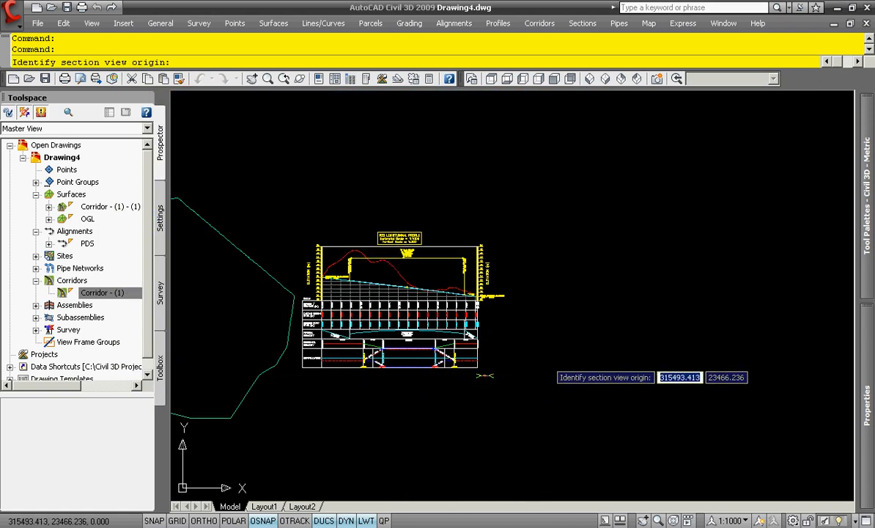
{"action": "left_click", "coordinate": [544, 357]}
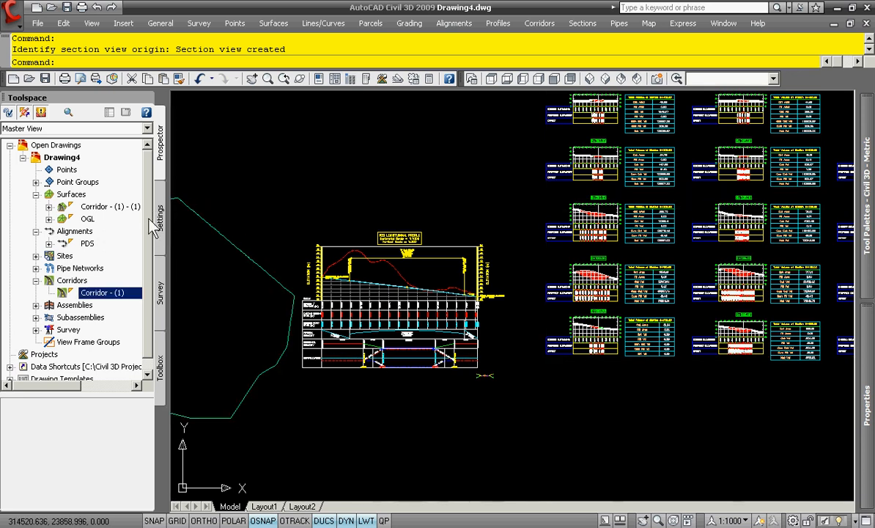
Examine the section views and the total volume tables at stations 0+100.00 and 0+125.00.
{"action": "mouse_move", "coordinate": [664, 381]}
{"action": "middle_mouse_down"}
{"action": "mouse_move", "coordinate": [576, 408]}
{"action": "mouse_move", "coordinate": [352, 421]}
{"action": "middle_mouse_up"}
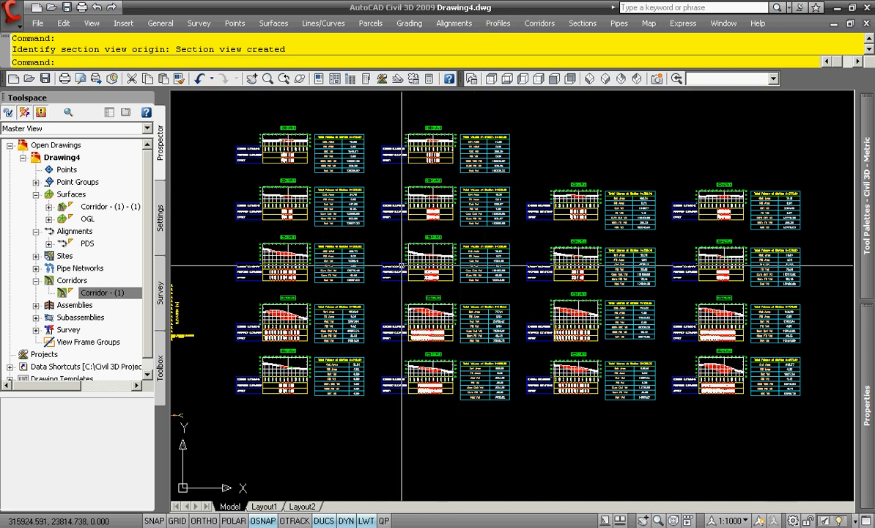
{"action": "scroll", "coordinate": [255, 314], "scroll_direction": "up", "scroll_amount": 5}
{"action": "scroll", "coordinate": [256, 314], "scroll_direction": "up", "scroll_amount": 8}
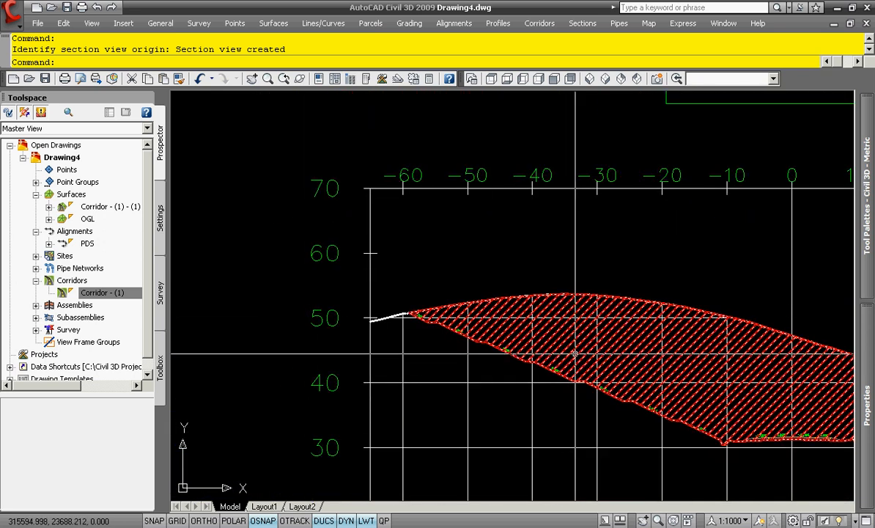
{"action": "middle_click_drag", "start_coordinate": [637, 432], "coordinate": [360, 331]}
{"action": "scroll", "coordinate": [359, 331], "scroll_direction": "down", "scroll_amount": 4}
{"action": "middle_click_drag", "start_coordinate": [673, 379], "coordinate": [538, 337]}
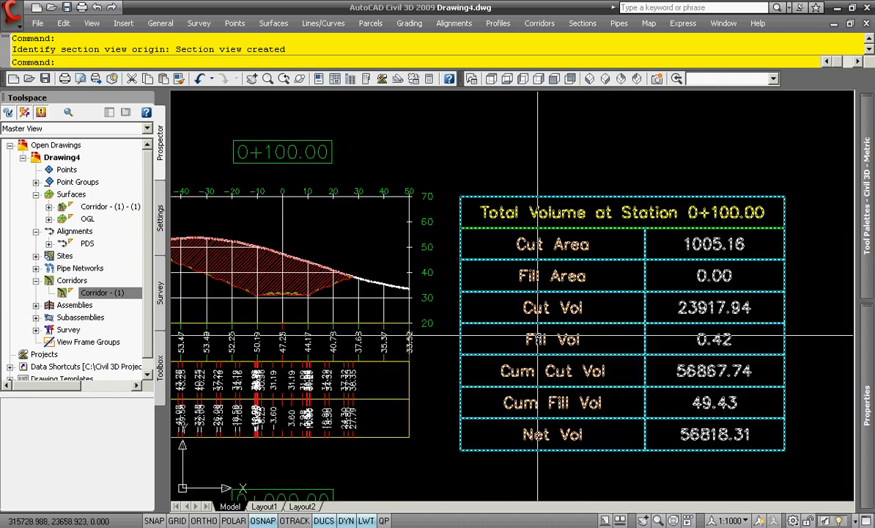
{"action": "scroll", "coordinate": [528, 236], "scroll_direction": "down", "scroll_amount": 4}
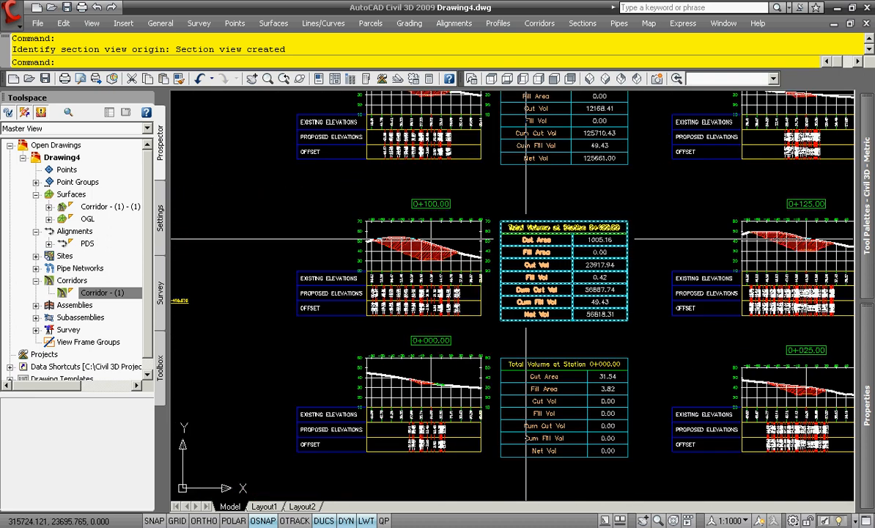
{"action": "middle_click_drag", "start_coordinate": [680, 259], "coordinate": [410, 250]}
{"action": "scroll", "coordinate": [683, 257], "scroll_direction": "up", "scroll_amount": 4}
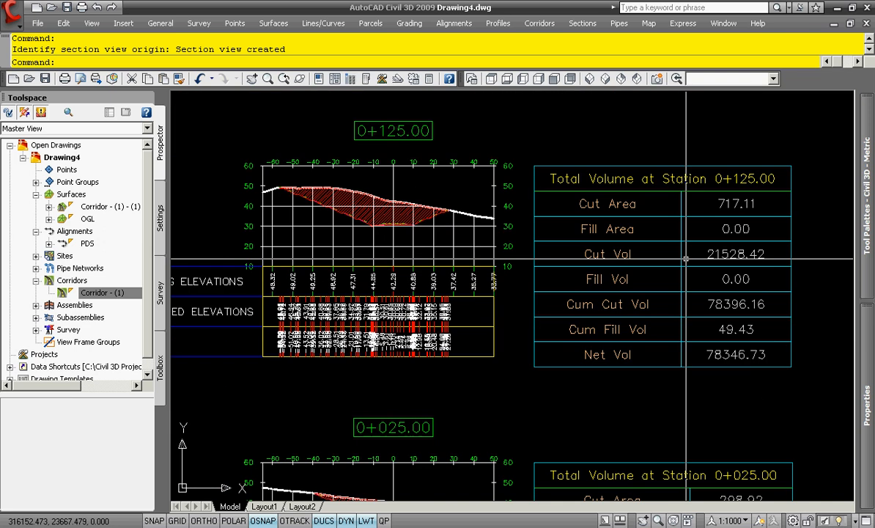
{"action": "scroll", "coordinate": [637, 254], "scroll_direction": "down", "scroll_amount": 4}
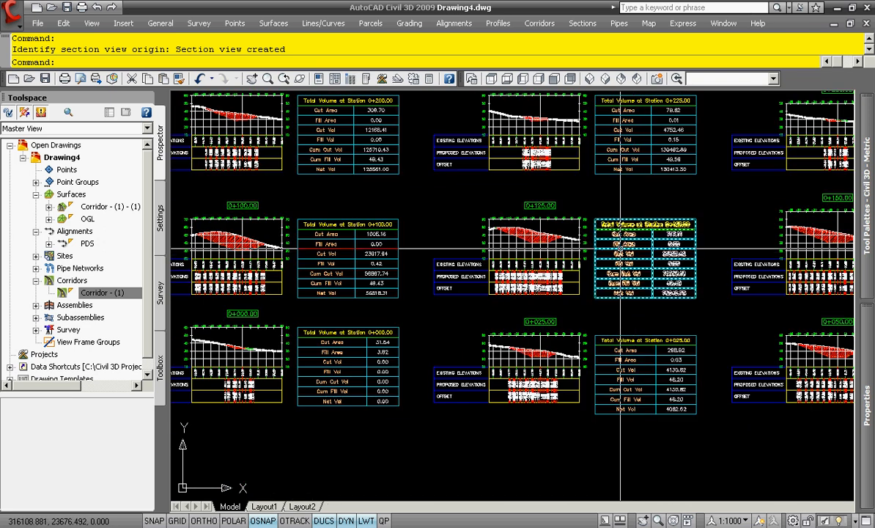
Examine the carriageway cross slopes in the section views at stations 0+225.00 and 0+125.00.
{"action": "middle_click_drag", "start_coordinate": [535, 128], "coordinate": [551, 234]}
{"action": "scroll", "coordinate": [552, 235], "scroll_direction": "up", "scroll_amount": 10}
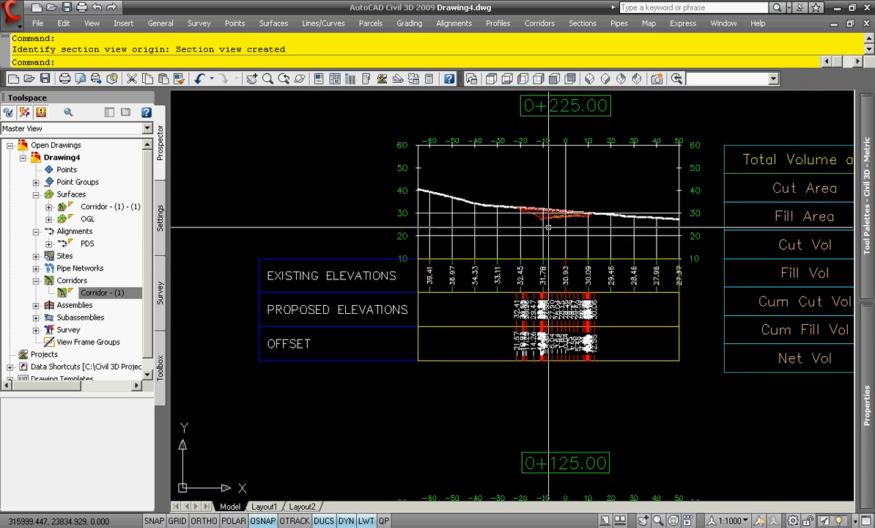
{"action": "scroll", "coordinate": [614, 212], "scroll_direction": "up", "scroll_amount": 3}
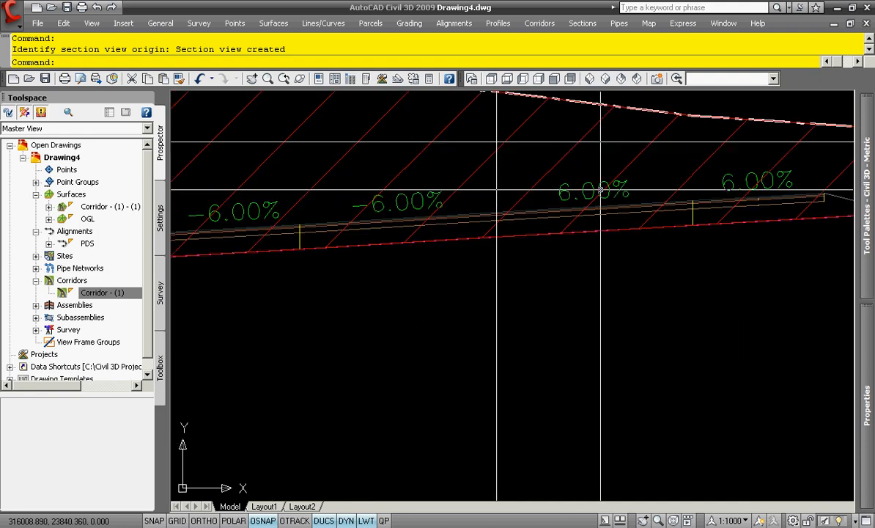
{"action": "scroll", "coordinate": [602, 266], "scroll_direction": "down", "scroll_amount": 12}
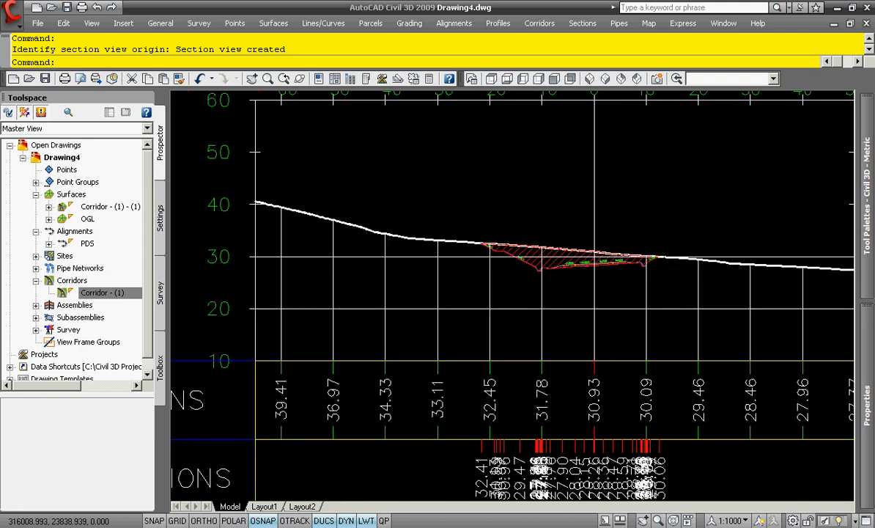
{"action": "middle_click_drag", "start_coordinate": [625, 419], "coordinate": [596, 181]}
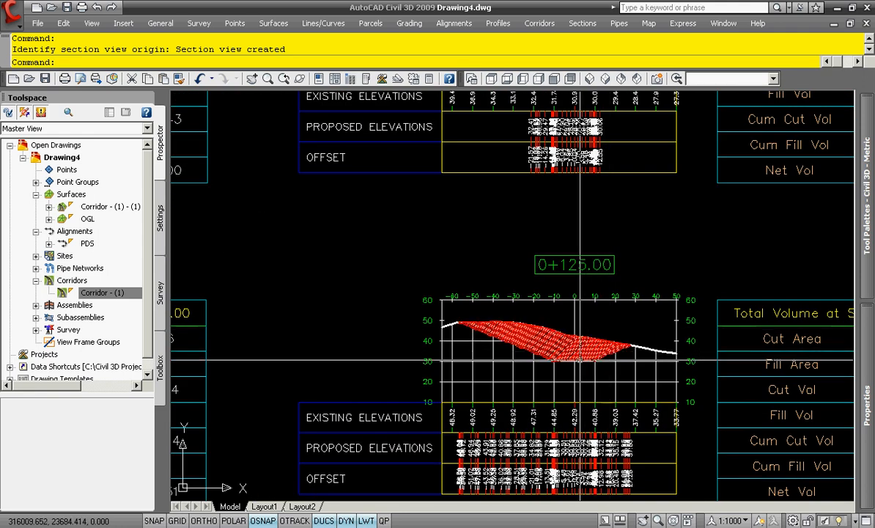
{"action": "scroll", "coordinate": [575, 358], "scroll_direction": "up", "scroll_amount": 10}
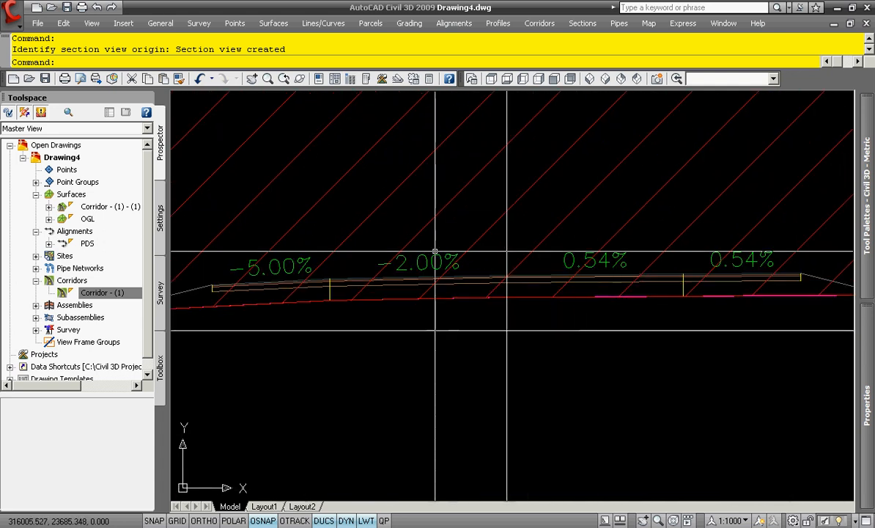
{"action": "scroll", "coordinate": [522, 241], "scroll_direction": "down", "scroll_amount": 12}
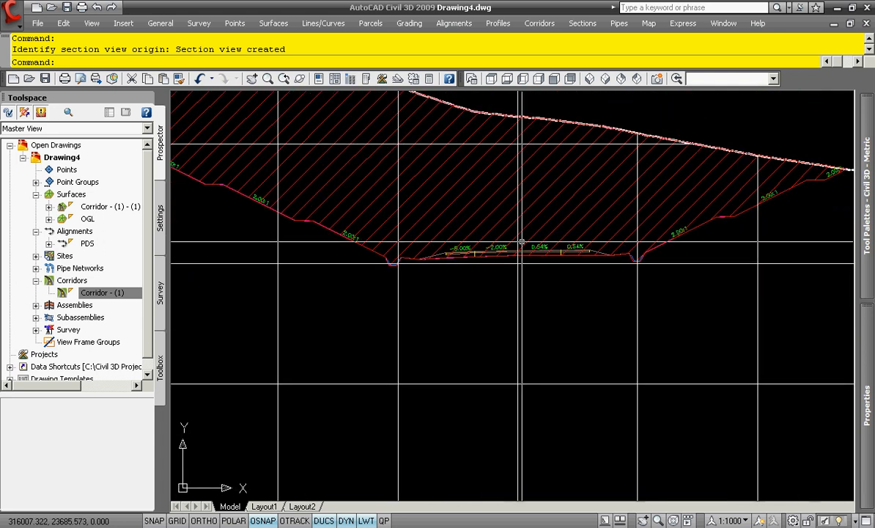
{"action": "scroll", "coordinate": [486, 284], "scroll_direction": "down", "scroll_amount": 4}
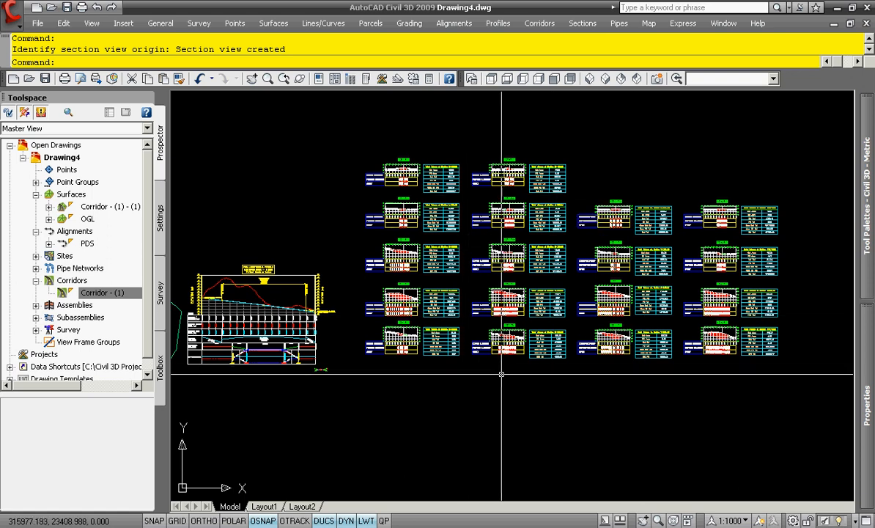
Create a mass haul diagram for PDS and SL Collection - 1 with a 200 m free haul distance, placed beside the section views.
{"action": "middle_click_drag", "start_coordinate": [503, 373], "coordinate": [615, 378]}
{"action": "mouse_move", "coordinate": [616, 379]}
{"action": "middle_mouse_down"}
{"action": "mouse_move", "coordinate": [619, 392]}
{"action": "mouse_move", "coordinate": [585, 354]}
{"action": "middle_mouse_up"}
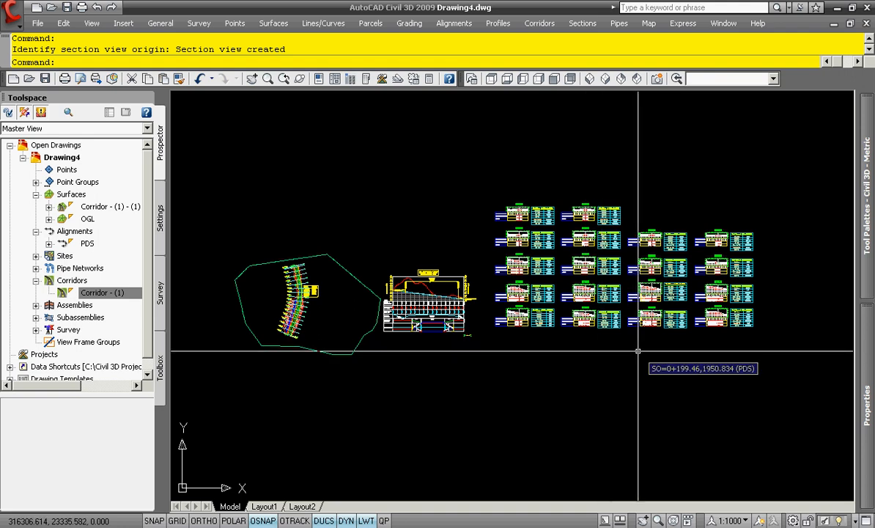
{"action": "middle_click_drag", "start_coordinate": [668, 352], "coordinate": [547, 344]}
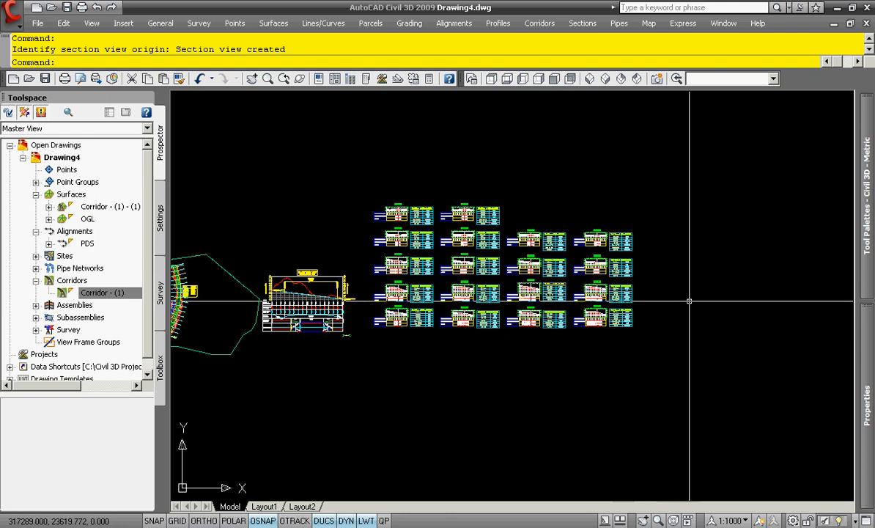
{"action": "left_click", "coordinate": [584, 23]}
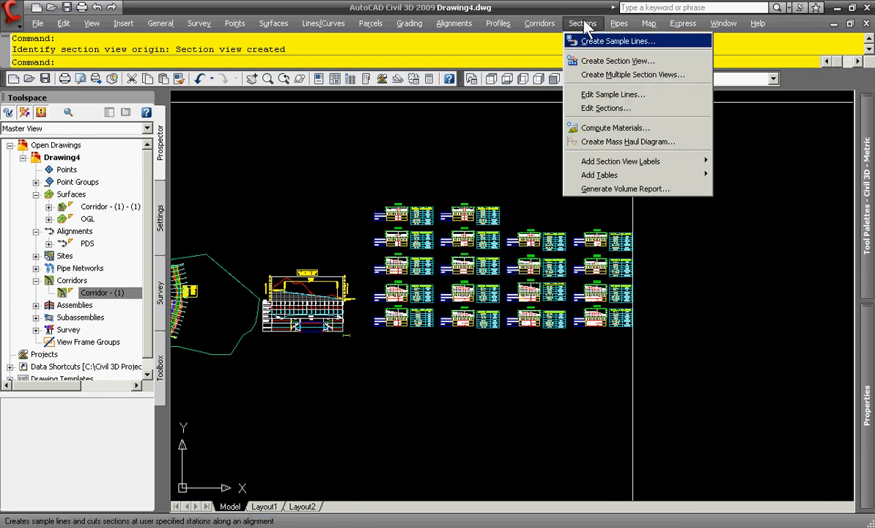
{"action": "left_click", "coordinate": [628, 142]}
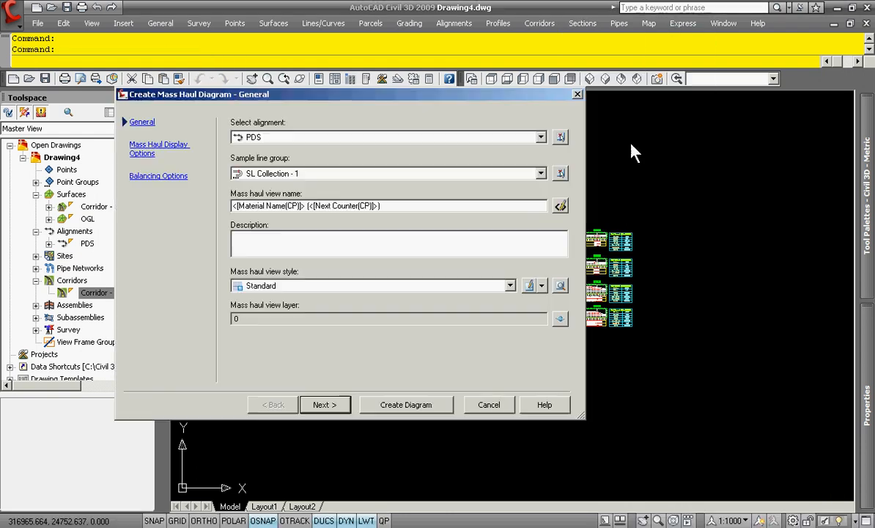
{"action": "left_click", "coordinate": [341, 410]}
{"action": "left_click", "coordinate": [338, 409]}
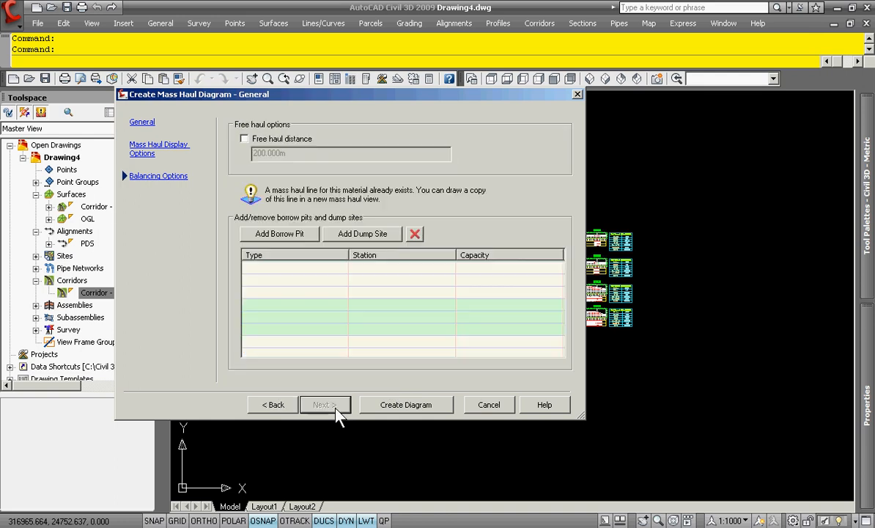
{"action": "left_click", "coordinate": [307, 139]}
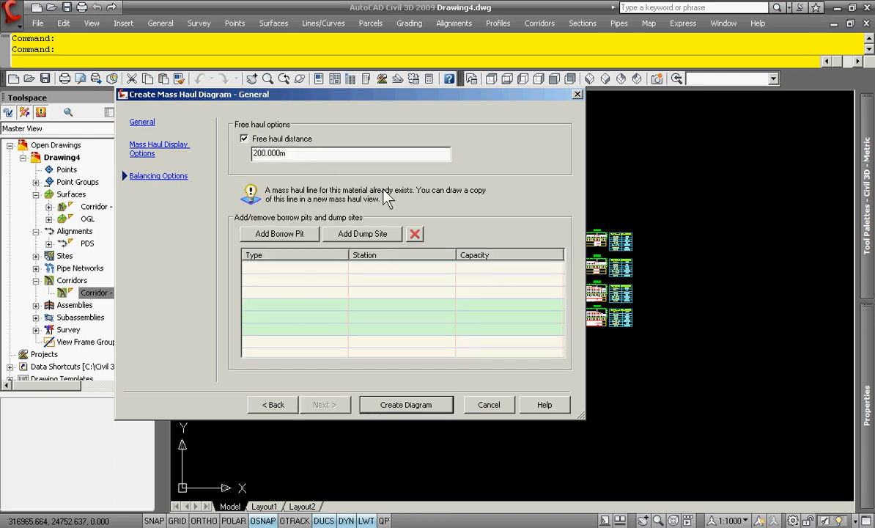
{"action": "left_click", "coordinate": [401, 408]}
{"action": "left_click", "coordinate": [692, 299]}
Examine the mass haul view of PDS, the overall drawing layout and the longitudinal profile around its vertical curve.
{"action": "middle_click_drag", "start_coordinate": [756, 329], "coordinate": [539, 328]}
{"action": "scroll", "coordinate": [552, 321], "scroll_direction": "up", "scroll_amount": 6}
{"action": "middle_click_drag", "start_coordinate": [558, 278], "coordinate": [574, 413]}
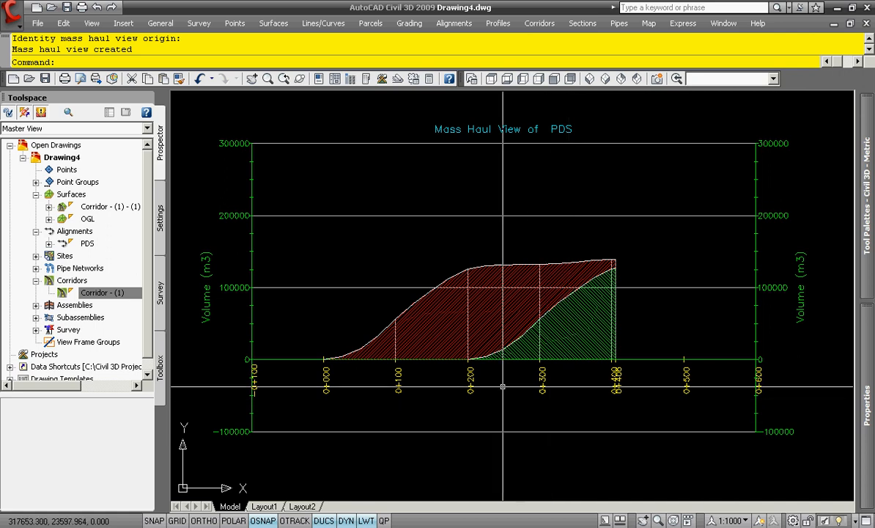
{"action": "scroll", "coordinate": [602, 370], "scroll_direction": "down", "scroll_amount": 6}
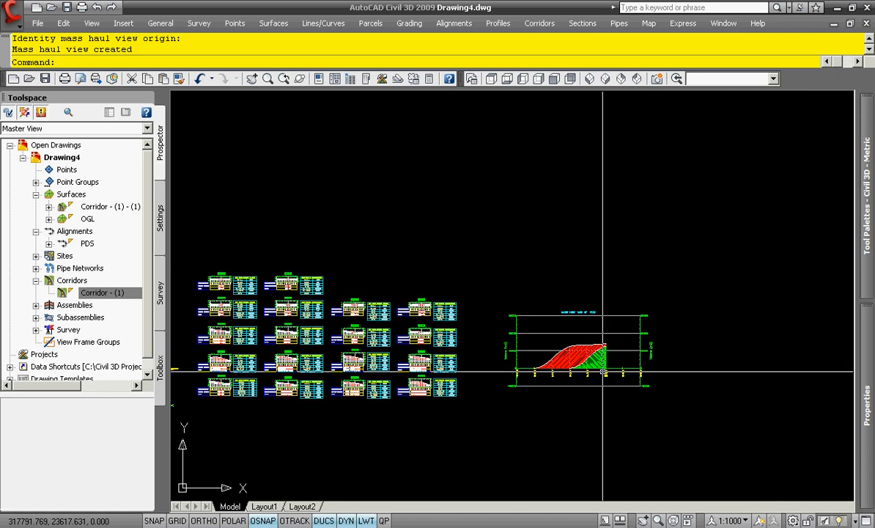
{"action": "middle_click_drag", "start_coordinate": [375, 377], "coordinate": [522, 362]}
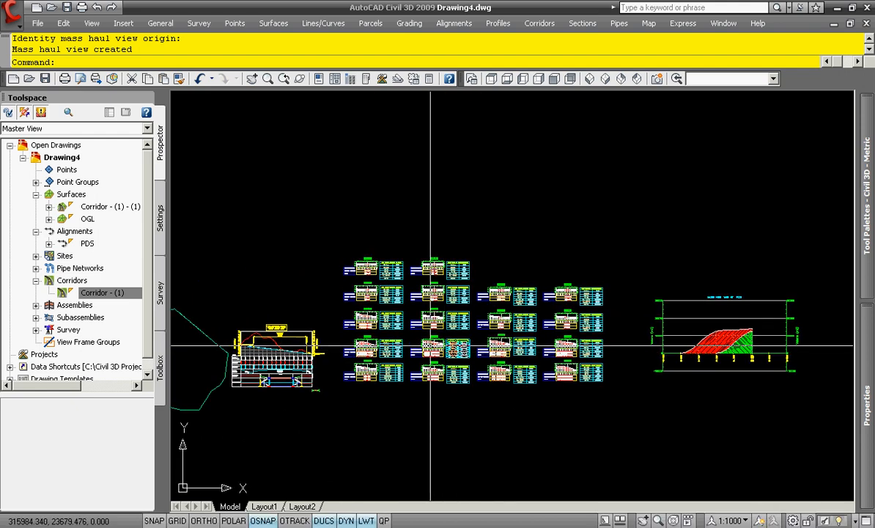
{"action": "scroll", "coordinate": [459, 357], "scroll_direction": "up", "scroll_amount": 6}
{"action": "scroll", "coordinate": [439, 360], "scroll_direction": "down", "scroll_amount": 7}
{"action": "scroll", "coordinate": [409, 327], "scroll_direction": "up", "scroll_amount": 8}
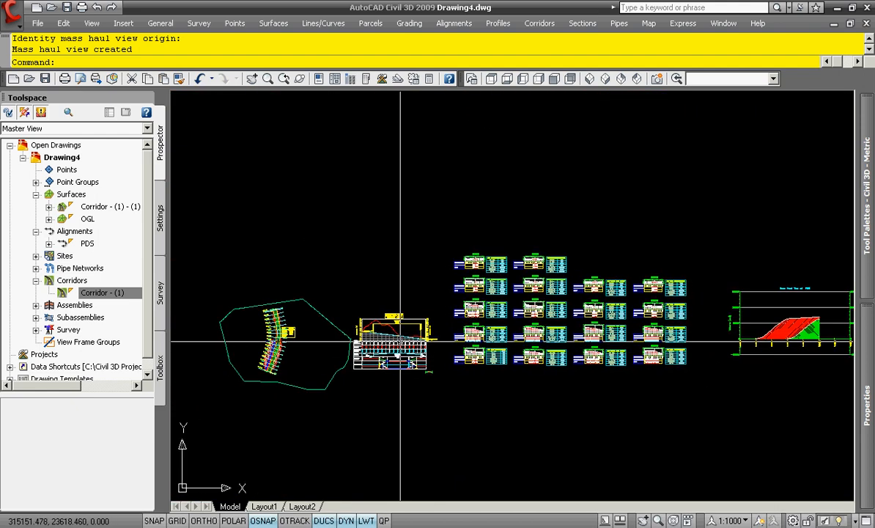
{"action": "scroll", "coordinate": [412, 302], "scroll_direction": "down", "scroll_amount": 4}
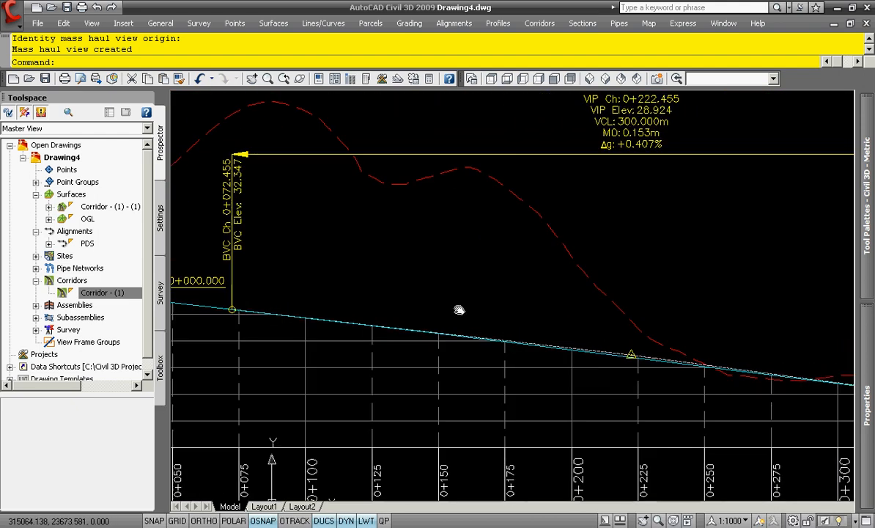
Split the model view into two viewports with a horizontal configuration.
{"action": "middle_click_drag", "start_coordinate": [573, 329], "coordinate": [464, 312]}
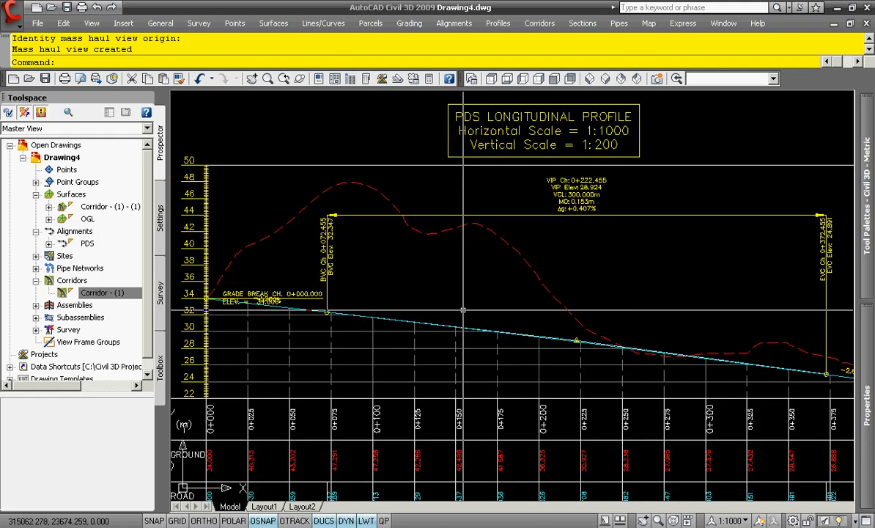
{"action": "scroll", "coordinate": [463, 310], "scroll_direction": "up", "scroll_amount": 3}
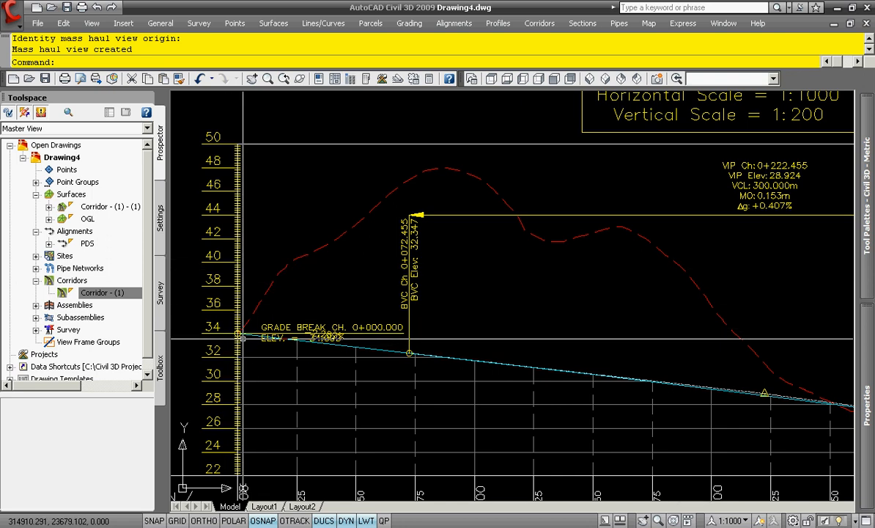
{"action": "scroll", "coordinate": [239, 335], "scroll_direction": "down", "scroll_amount": 4}
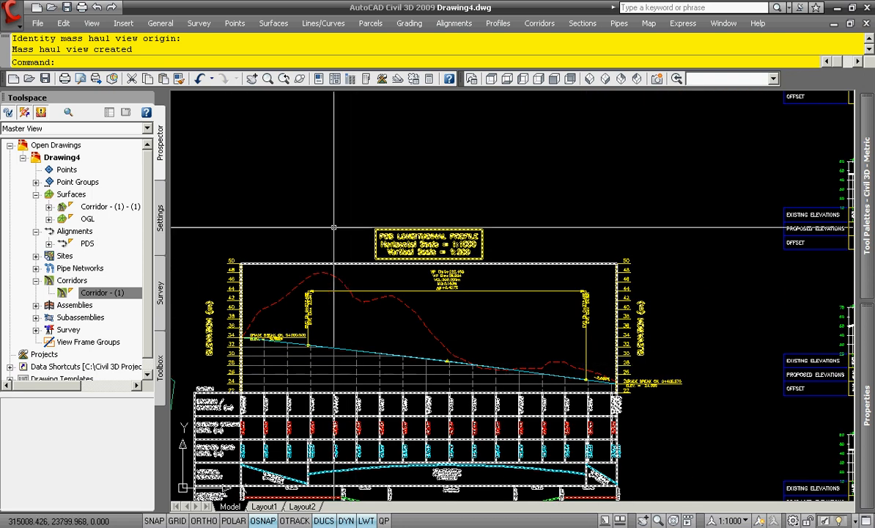
{"action": "left_click", "coordinate": [91, 23]}
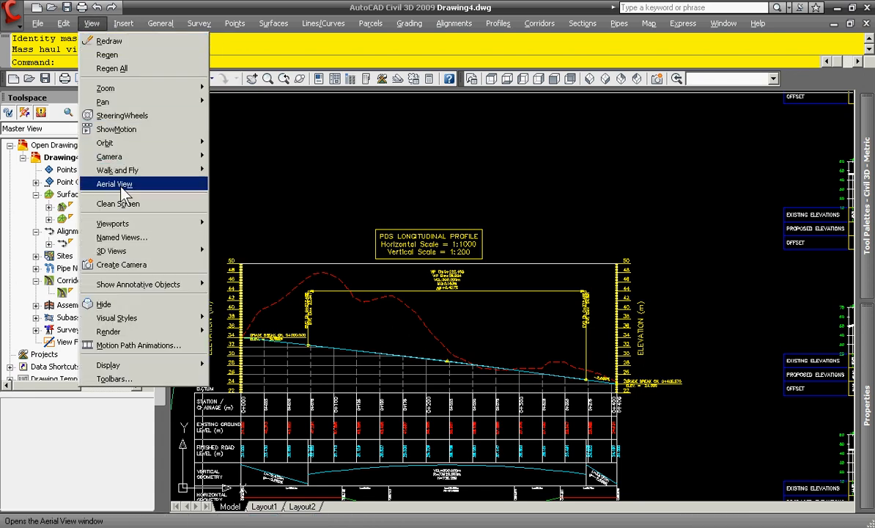
{"action": "mouse_move", "coordinate": [121, 222]}
{"action": "left_click", "coordinate": [264, 271]}
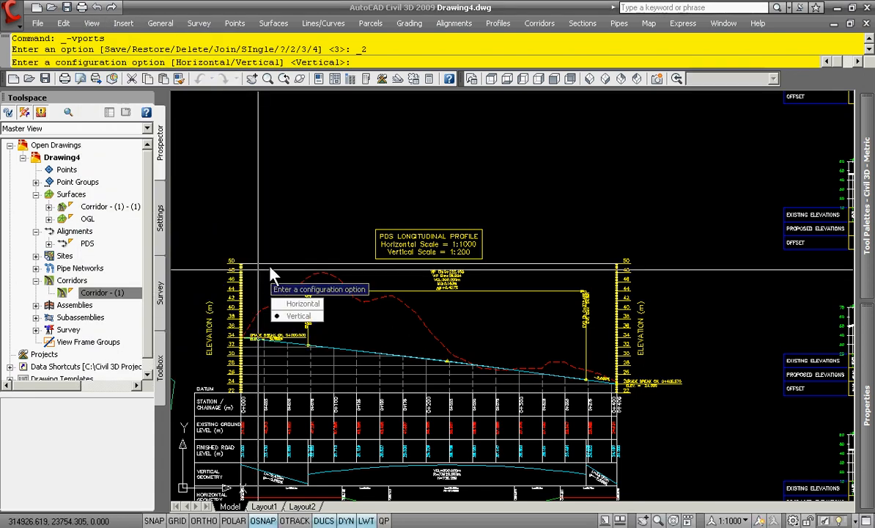
{"action": "left_click", "coordinate": [303, 304]}
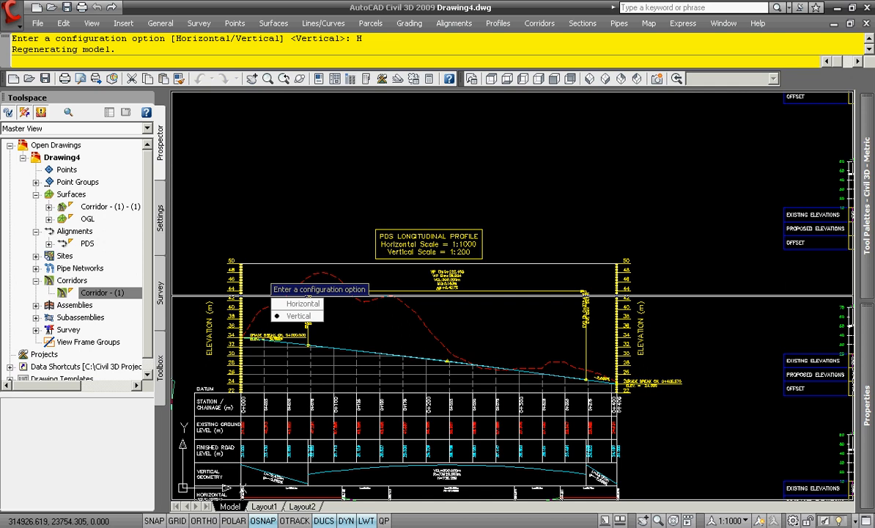
Frame the mass haul view of PDS in the upper viewport.
{"action": "scroll", "coordinate": [465, 233], "scroll_direction": "down", "scroll_amount": 7}
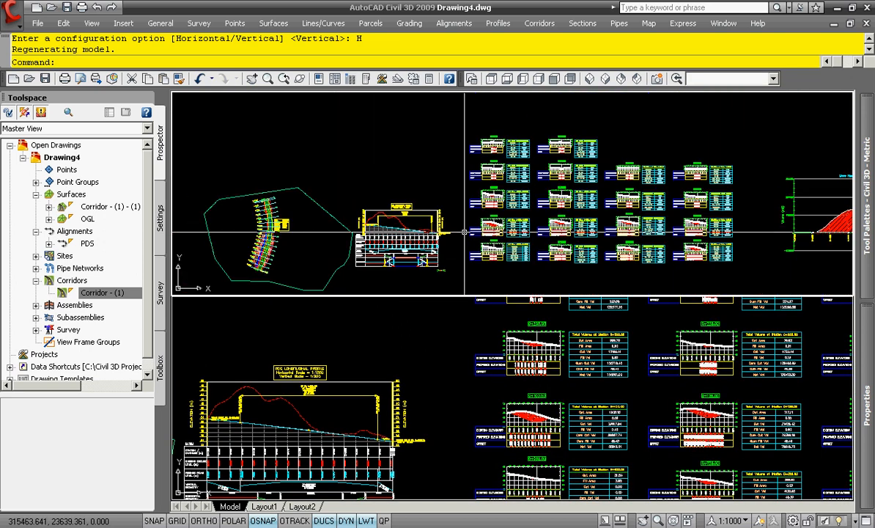
{"action": "middle_click_drag", "start_coordinate": [623, 232], "coordinate": [437, 228]}
{"action": "scroll", "coordinate": [518, 214], "scroll_direction": "up", "scroll_amount": 7}
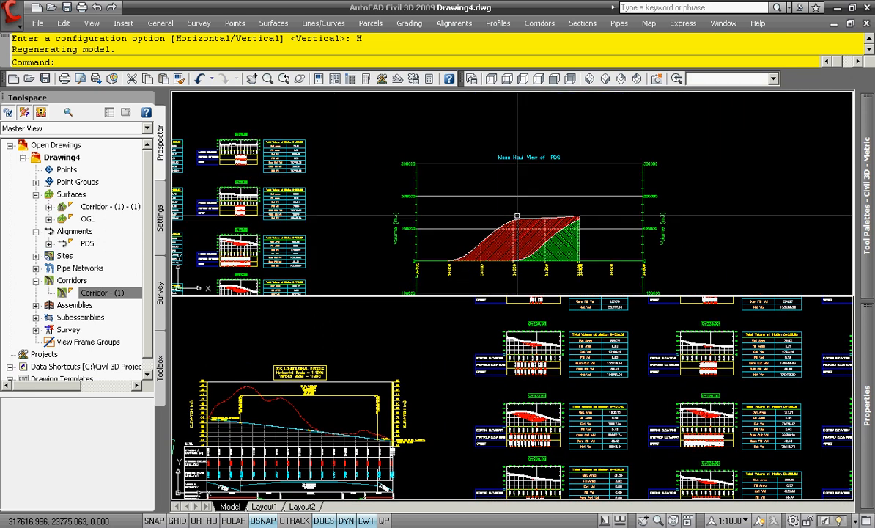
{"action": "middle_click_drag", "start_coordinate": [552, 254], "coordinate": [491, 233]}
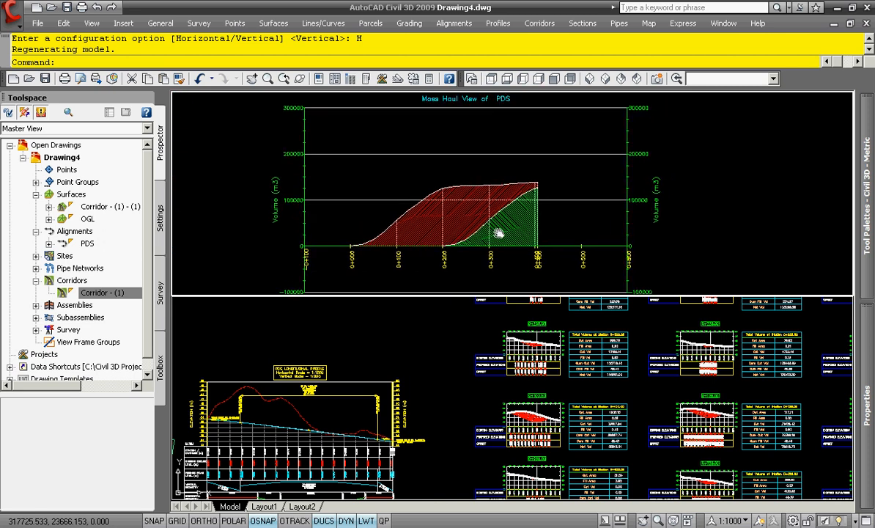
Activate the lower viewport and frame the PDS longitudinal profile in it.
{"action": "left_click", "coordinate": [450, 322]}
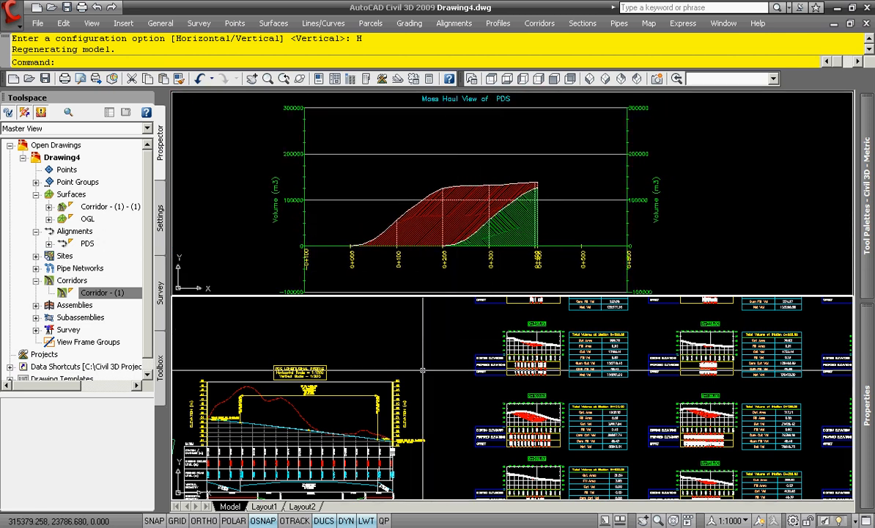
{"action": "middle_click_drag", "start_coordinate": [423, 368], "coordinate": [597, 329]}
{"action": "scroll", "coordinate": [444, 380], "scroll_direction": "up", "scroll_amount": 2}
{"action": "scroll", "coordinate": [445, 380], "scroll_direction": "up", "scroll_amount": 3}
{"action": "scroll", "coordinate": [445, 380], "scroll_direction": "down", "scroll_amount": 3}
{"action": "scroll", "coordinate": [449, 401], "scroll_direction": "up", "scroll_amount": 1}
{"action": "scroll", "coordinate": [451, 401], "scroll_direction": "up", "scroll_amount": 2}
Raise all PVIs of the PDS design profile by 6 m and rebuild Corridor - (1).
{"action": "left_click", "coordinate": [437, 427]}
{"action": "right_click", "coordinate": [437, 428]}
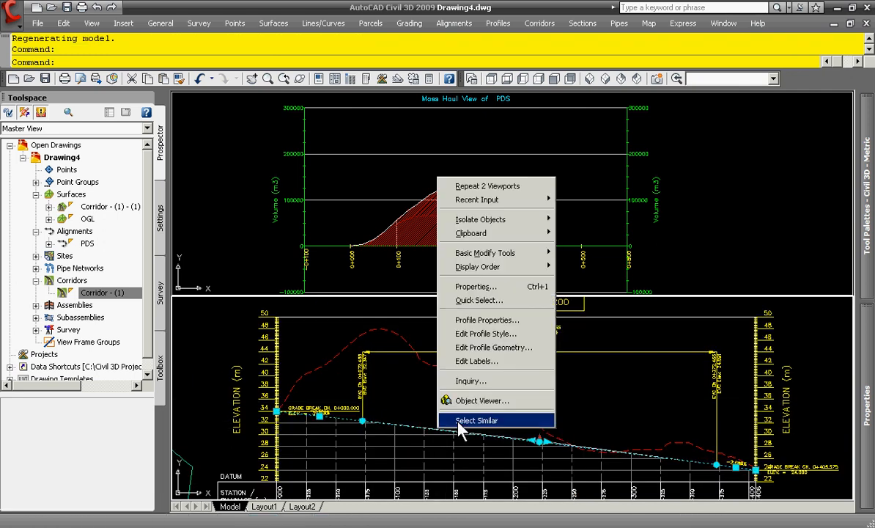
{"action": "left_click", "coordinate": [498, 359]}
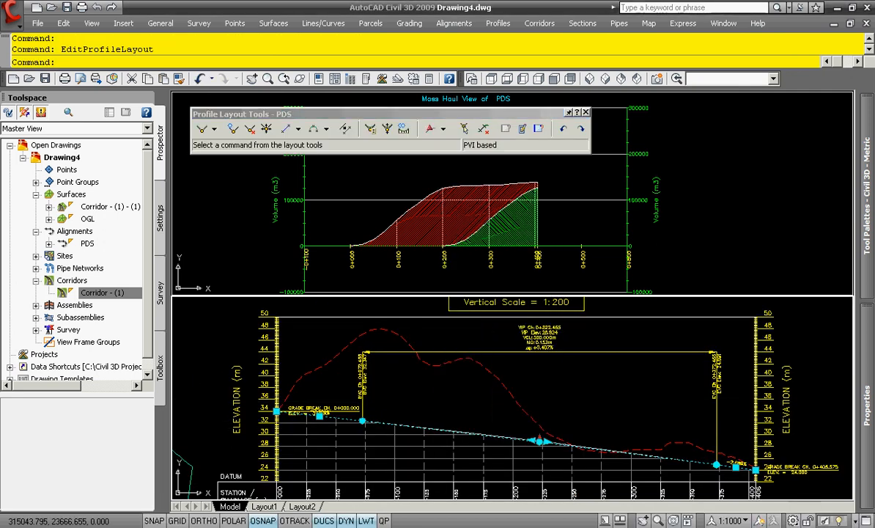
{"action": "left_click", "coordinate": [386, 129]}
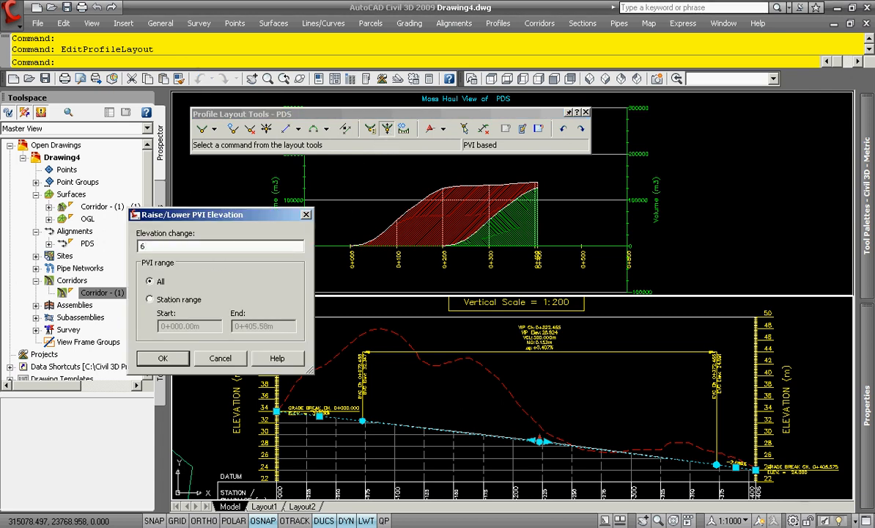
{"action": "left_click", "coordinate": [163, 359]}
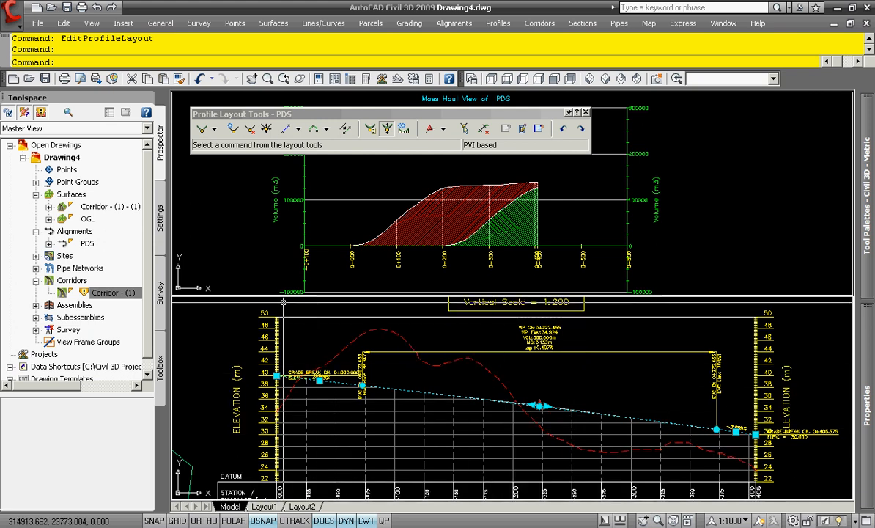
{"action": "left_click", "coordinate": [585, 113]}
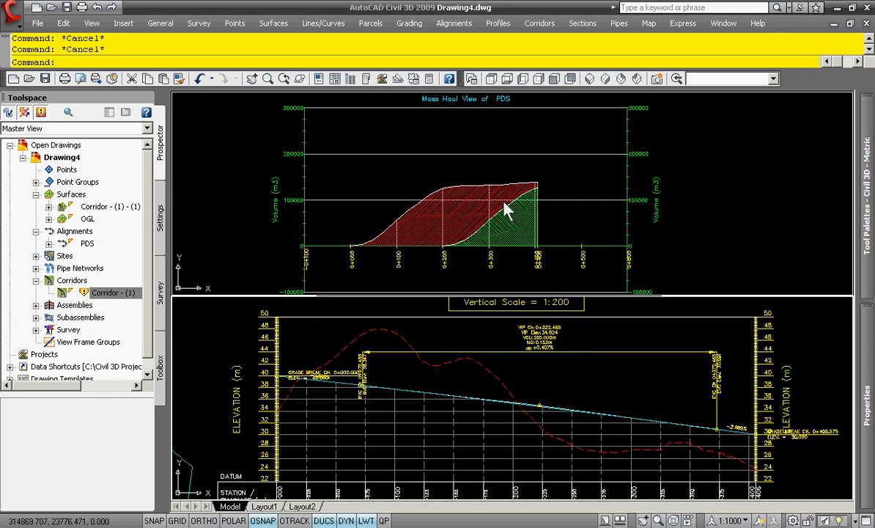
{"action": "right_click", "coordinate": [124, 291]}
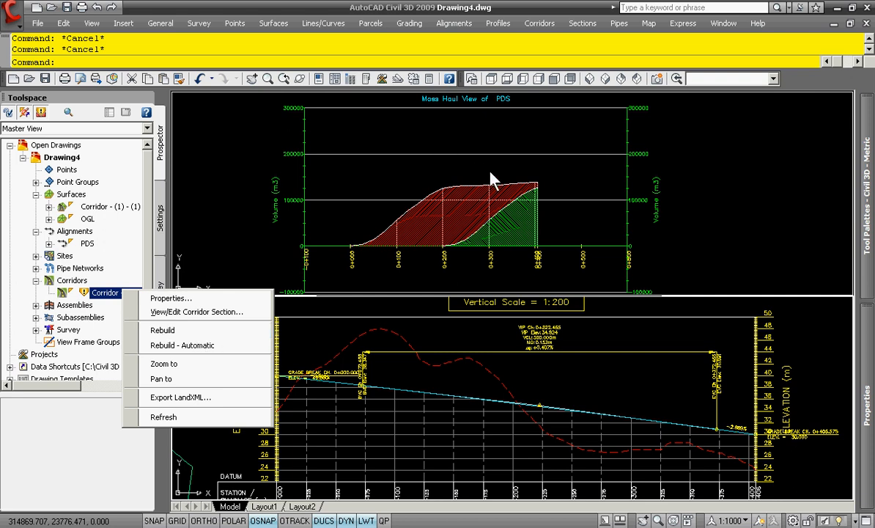
{"action": "left_click", "coordinate": [208, 334]}
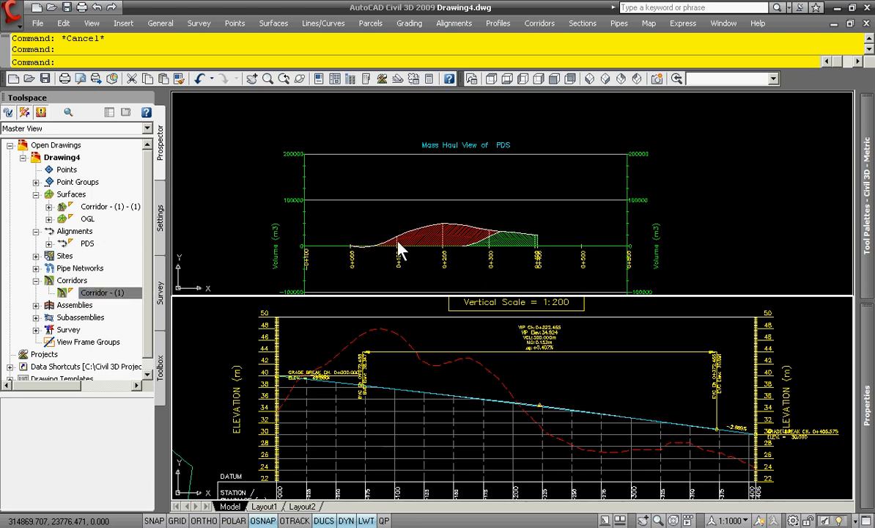
Examine the rebuilt mass haul view and the section view with its total volume table at station 0+000.00.
{"action": "scroll", "coordinate": [388, 224], "scroll_direction": "down", "scroll_amount": 6}
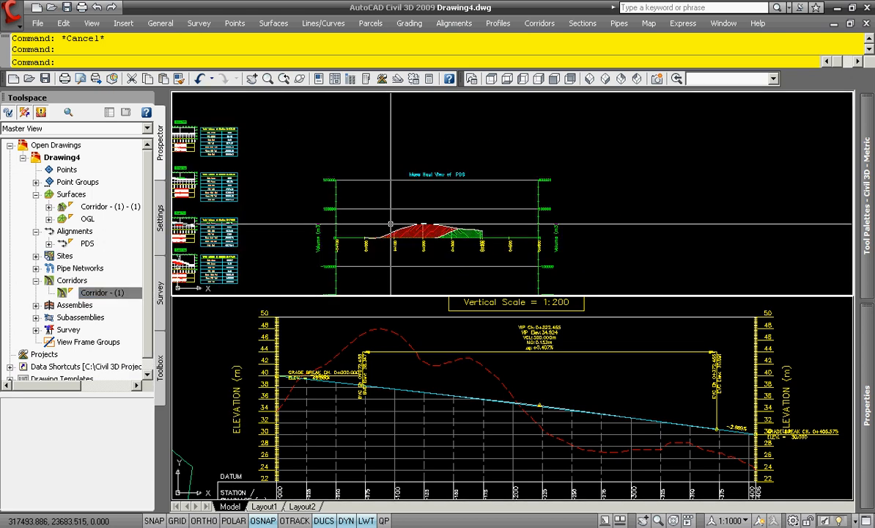
{"action": "scroll", "coordinate": [452, 230], "scroll_direction": "up", "scroll_amount": 2}
{"action": "scroll", "coordinate": [322, 231], "scroll_direction": "up", "scroll_amount": 5}
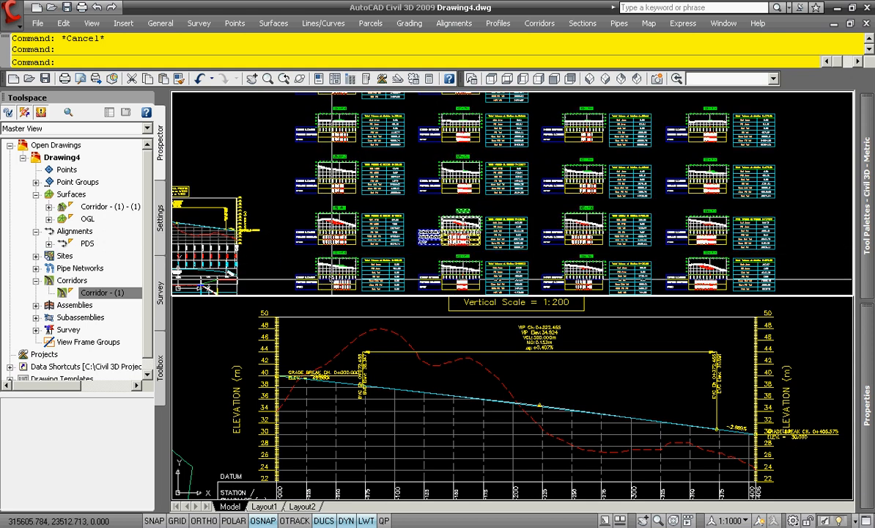
{"action": "scroll", "coordinate": [348, 271], "scroll_direction": "up", "scroll_amount": 6}
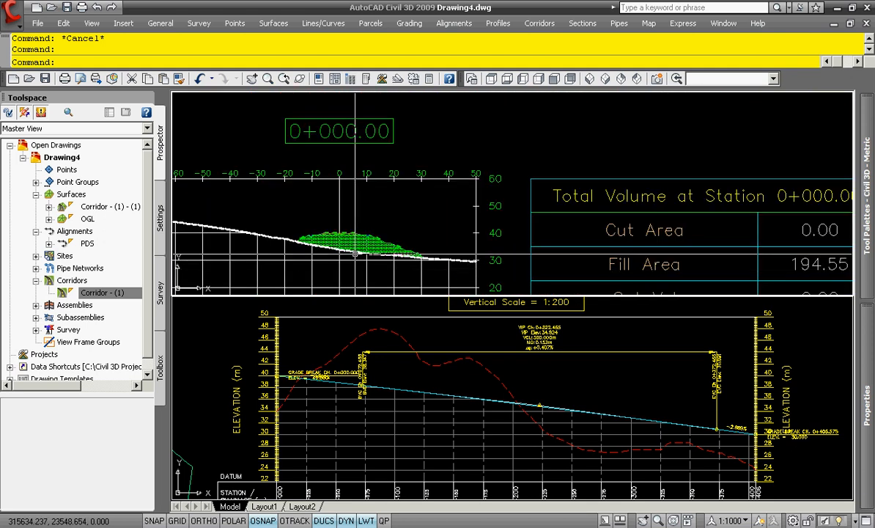
{"action": "scroll", "coordinate": [355, 254], "scroll_direction": "up", "scroll_amount": 5}
{"action": "scroll", "coordinate": [367, 235], "scroll_direction": "down", "scroll_amount": 8}
{"action": "scroll", "coordinate": [486, 210], "scroll_direction": "down", "scroll_amount": 6}
{"action": "scroll", "coordinate": [456, 236], "scroll_direction": "down", "scroll_amount": 2}
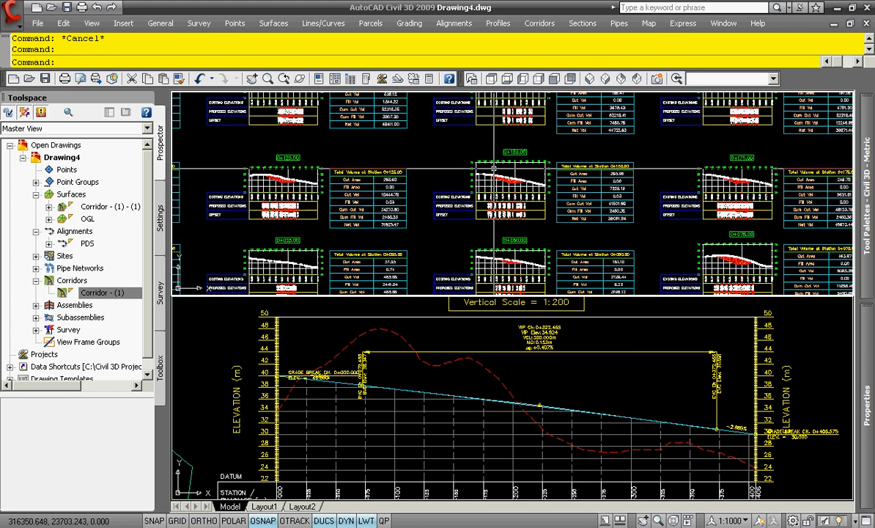
Examine the cut and fill areas in the section views at stations 0+200.00 and 0+225.00 and the overall drawing layout.
{"action": "middle_click_drag", "start_coordinate": [489, 176], "coordinate": [434, 291]}
{"action": "middle_click_drag", "start_coordinate": [364, 227], "coordinate": [585, 213]}
{"action": "middle_click_drag", "start_coordinate": [338, 220], "coordinate": [465, 233]}
{"action": "scroll", "coordinate": [340, 213], "scroll_direction": "up", "scroll_amount": 8}
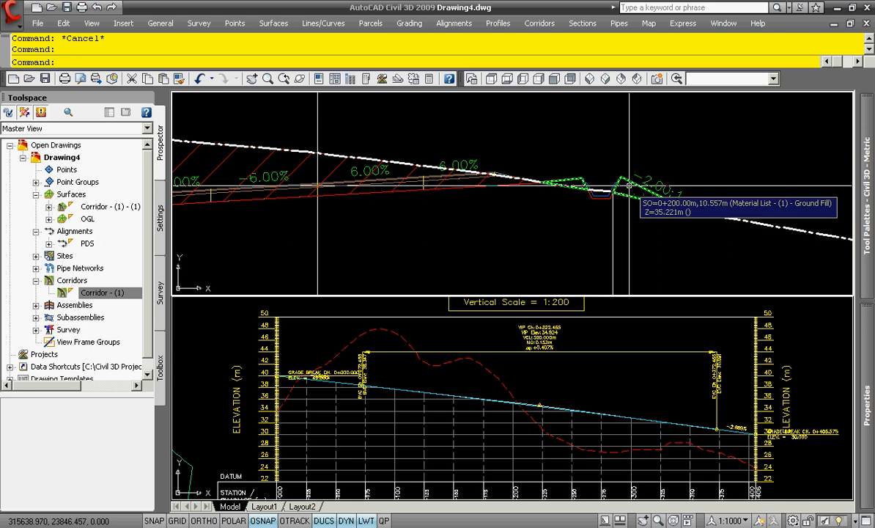
{"action": "scroll", "coordinate": [626, 195], "scroll_direction": "down", "scroll_amount": 8}
{"action": "scroll", "coordinate": [684, 226], "scroll_direction": "down", "scroll_amount": 2}
{"action": "scroll", "coordinate": [635, 166], "scroll_direction": "up", "scroll_amount": 6}
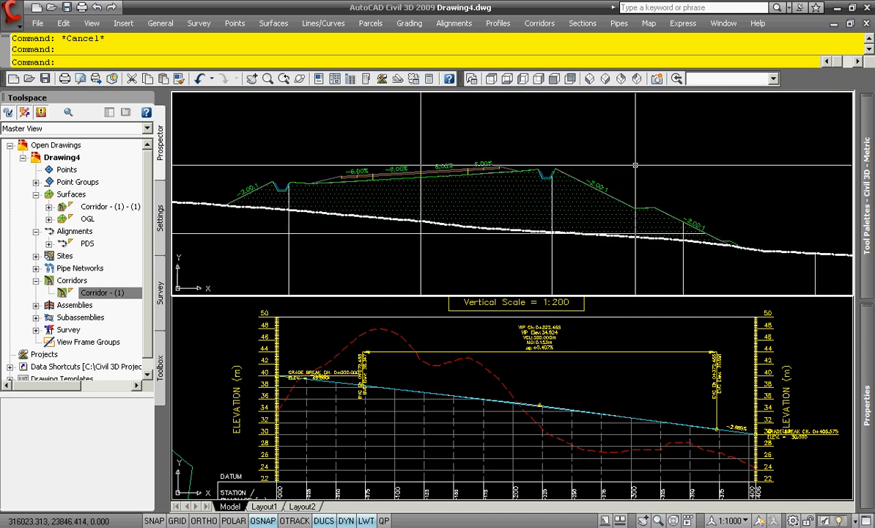
{"action": "scroll", "coordinate": [440, 184], "scroll_direction": "up", "scroll_amount": 3}
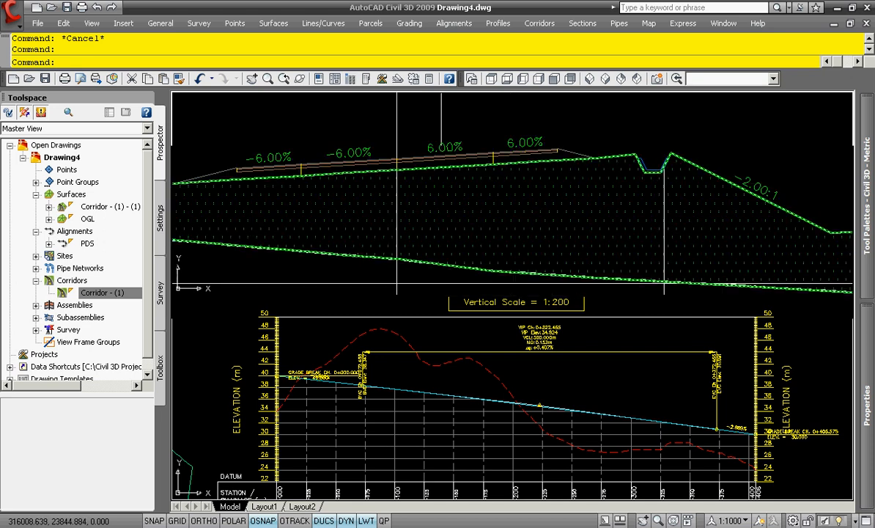
{"action": "scroll", "coordinate": [449, 186], "scroll_direction": "down", "scroll_amount": 10}
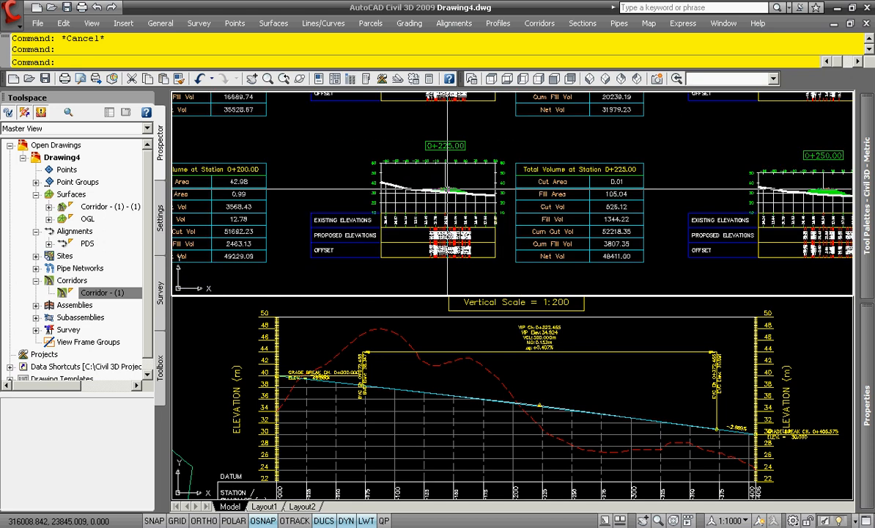
{"action": "scroll", "coordinate": [446, 189], "scroll_direction": "down", "scroll_amount": 3}
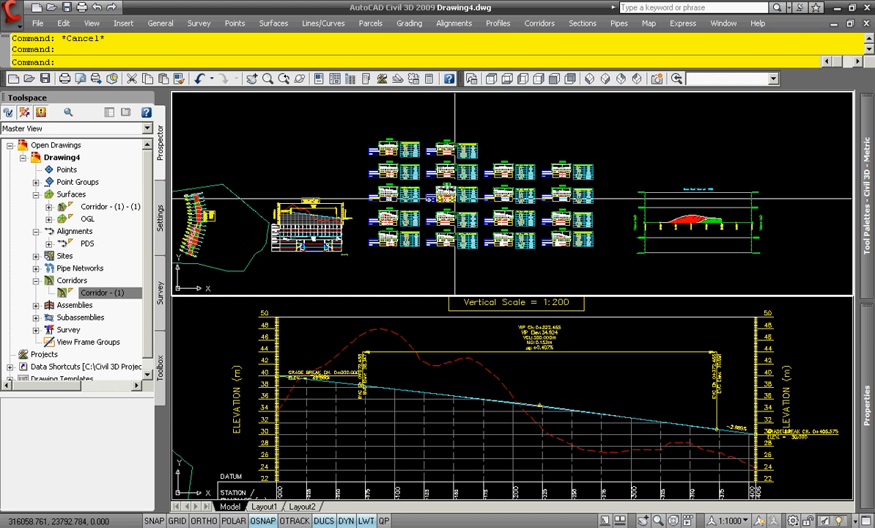
{"action": "middle_click_drag", "start_coordinate": [441, 266], "coordinate": [484, 264]}
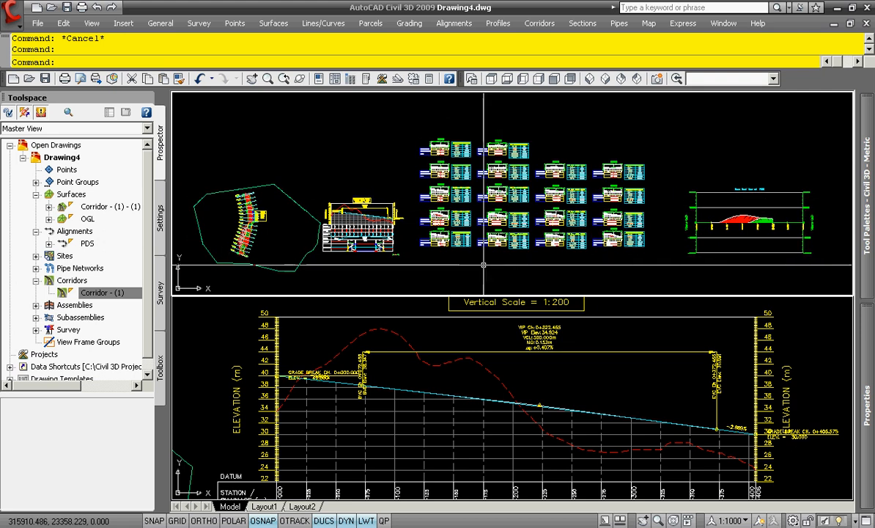